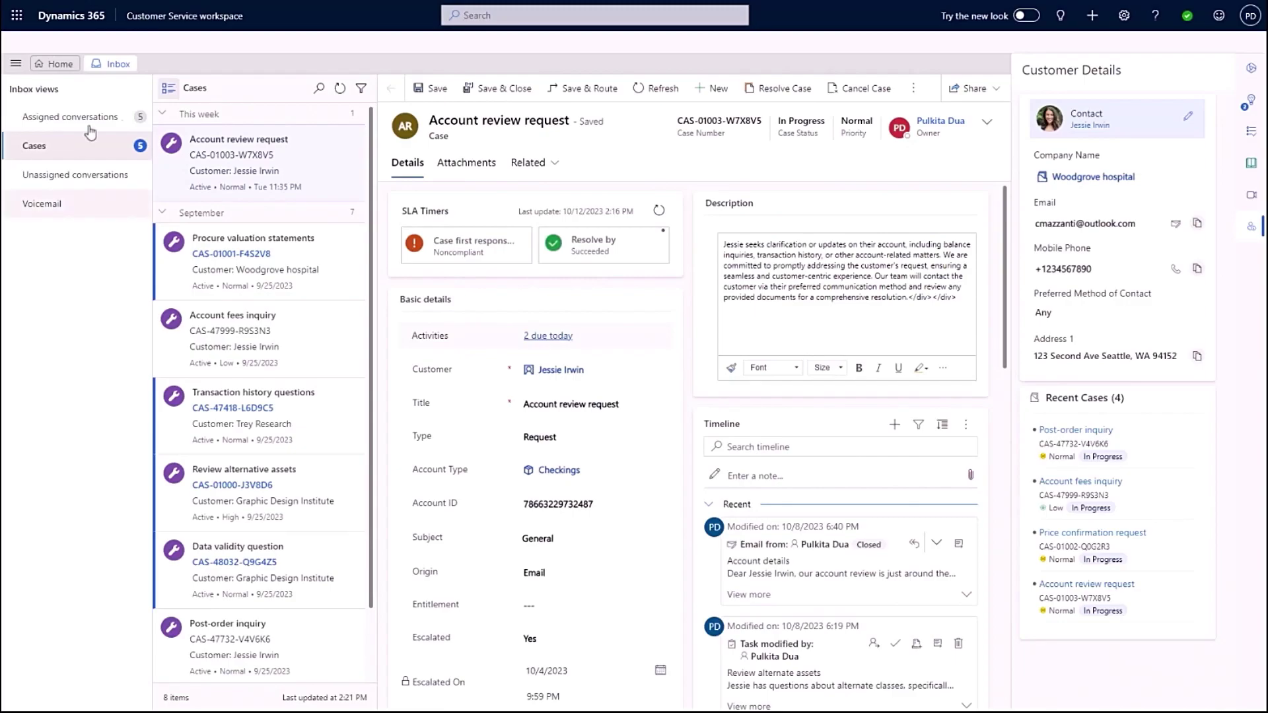
Collapse the inbox views panel and show Copilot beside the Account review request case
left_click(169, 89)
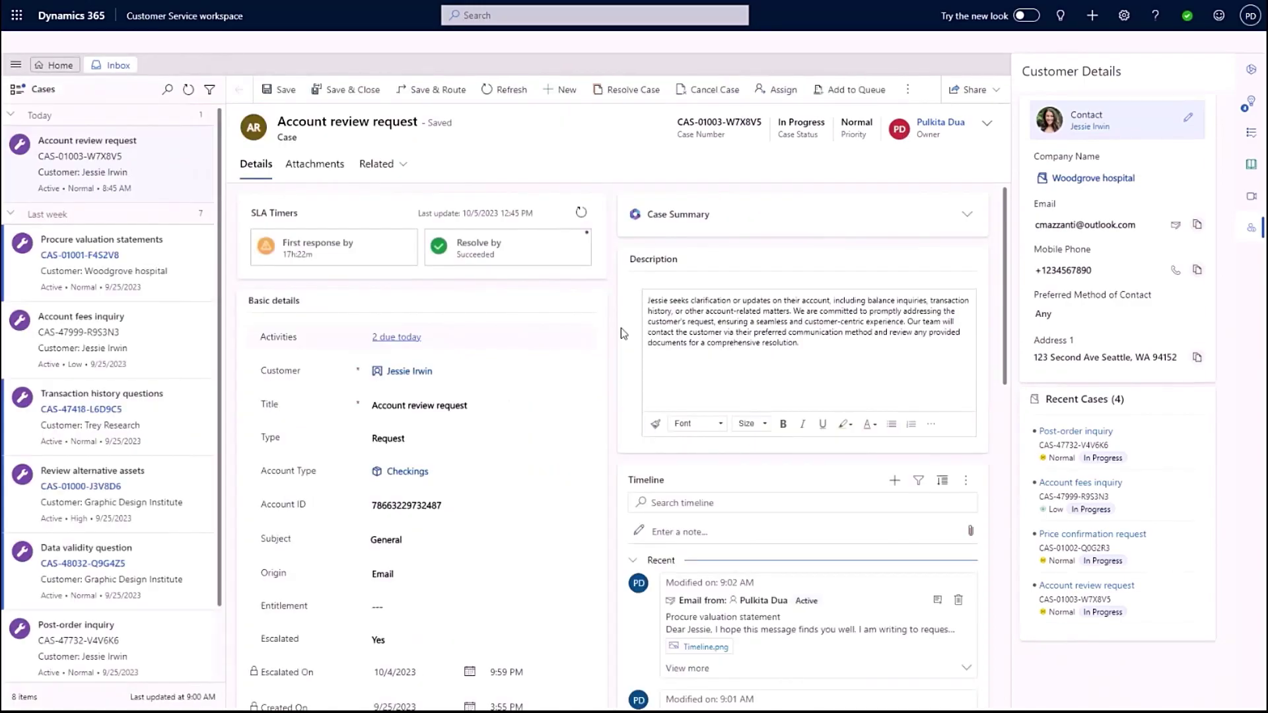
scroll(620, 328, "down", 10)
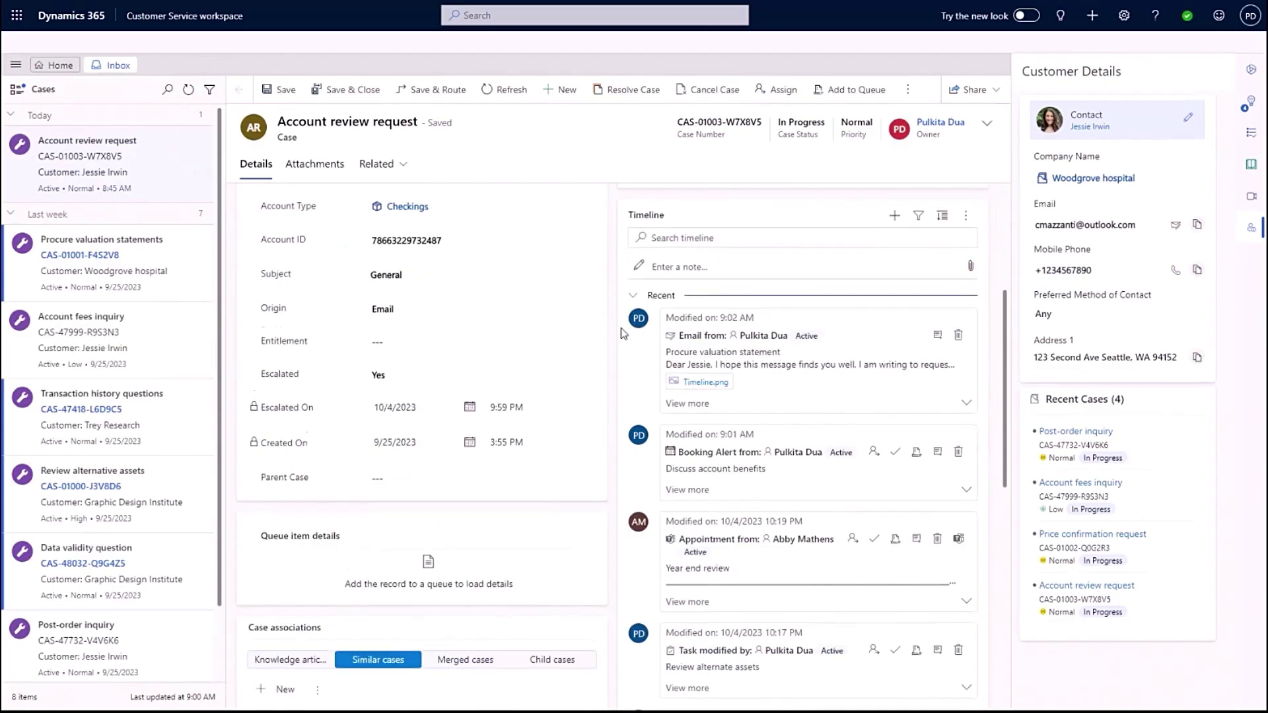
scroll(621, 328, "up", 10)
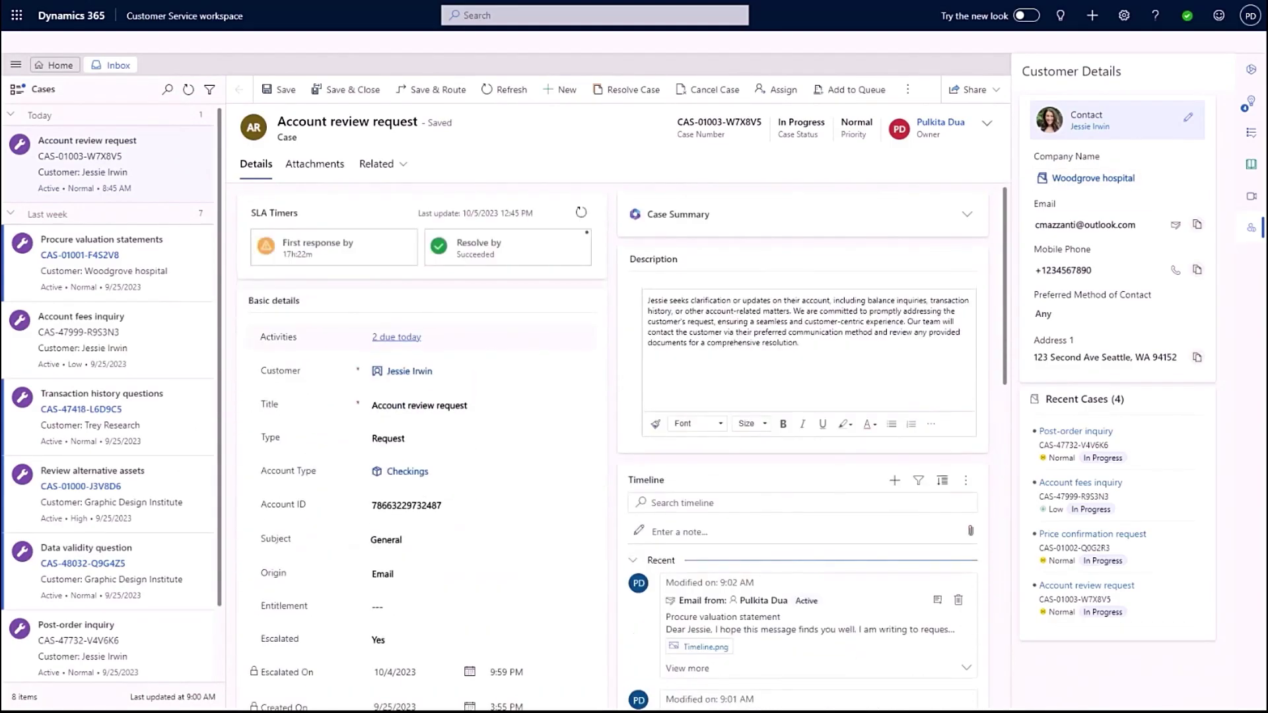
left_click(1248, 74)
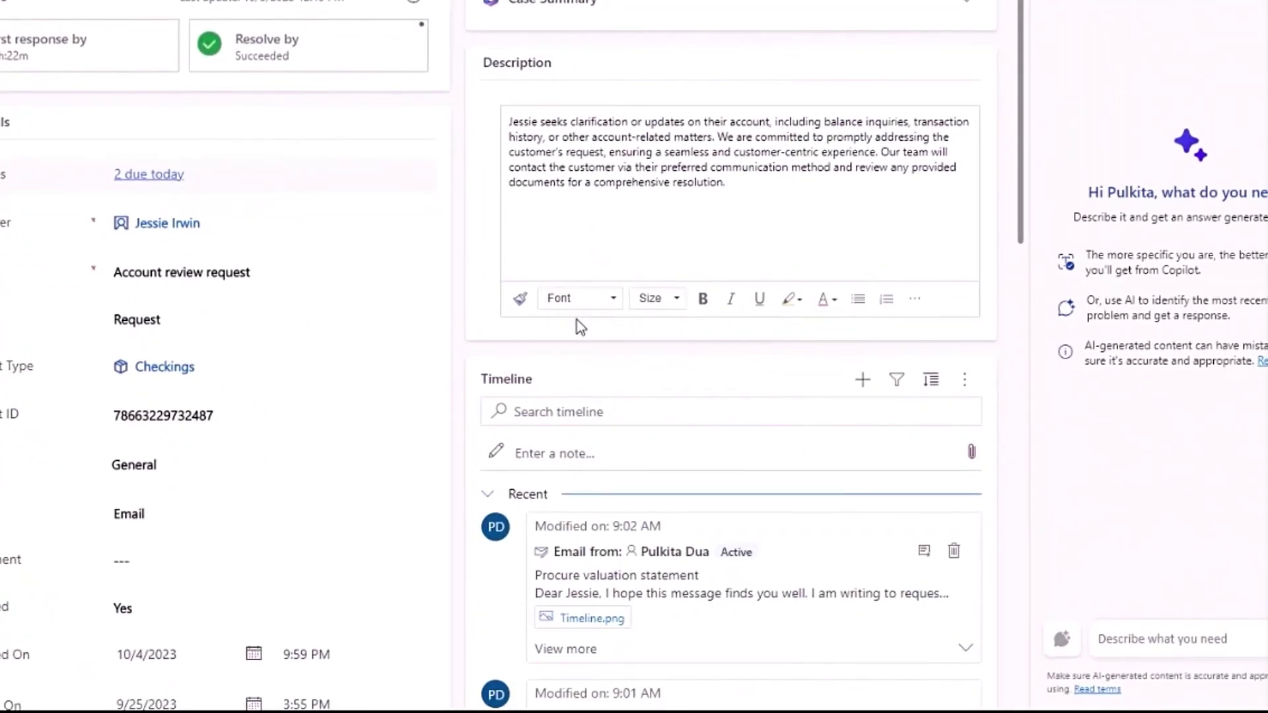
Expand the Case Summary card so Copilot starts generating an AI case summary
scroll(577, 320, "down", 10)
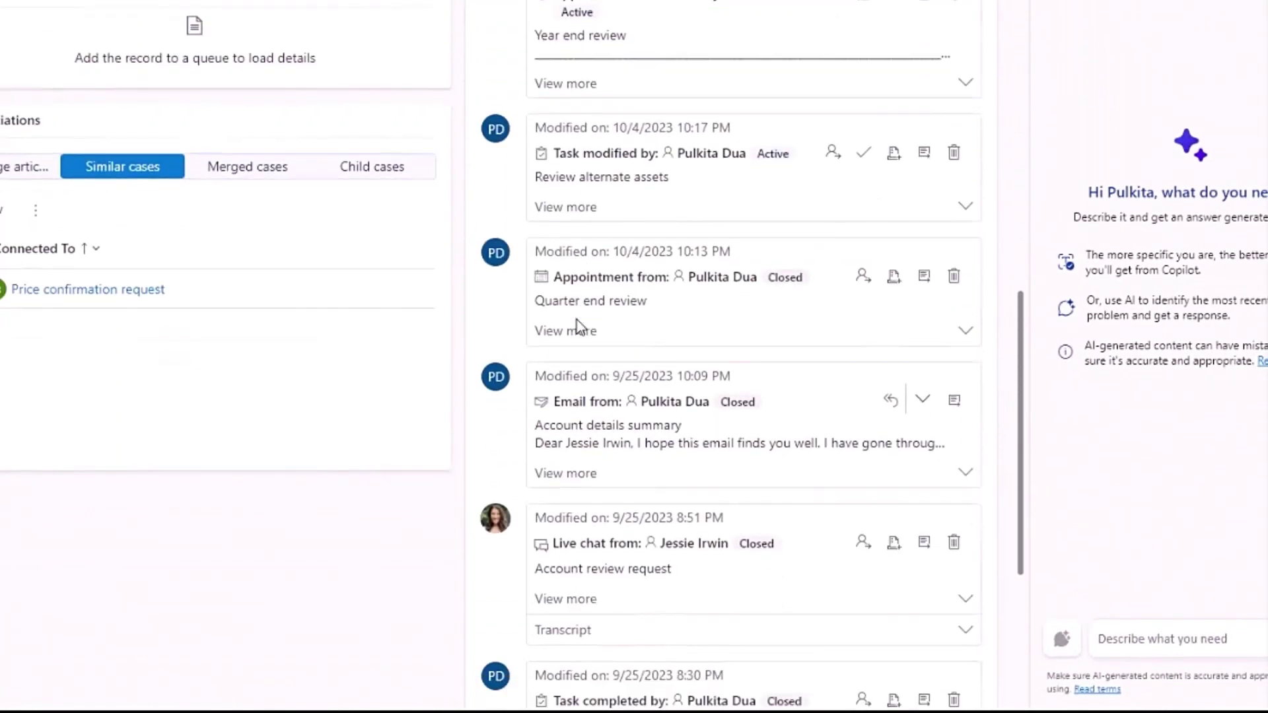
scroll(577, 321, "down", 4)
scroll(577, 320, "up", 15)
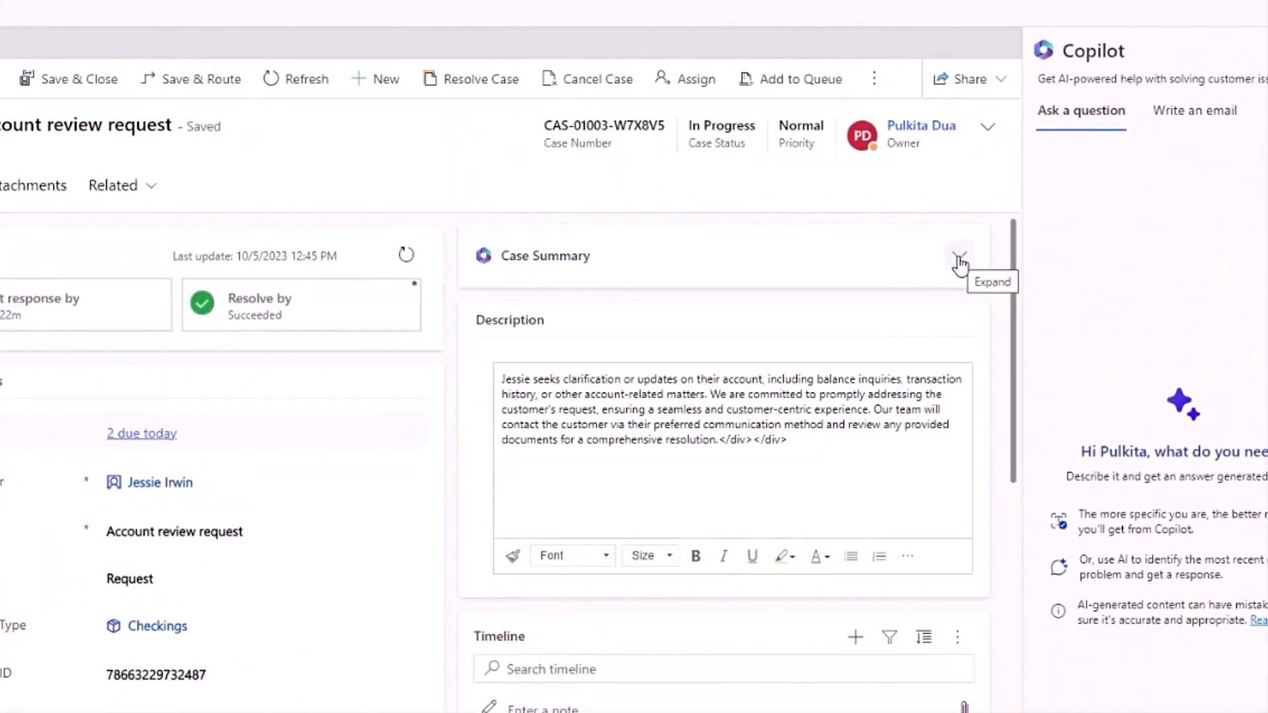
left_click(958, 258)
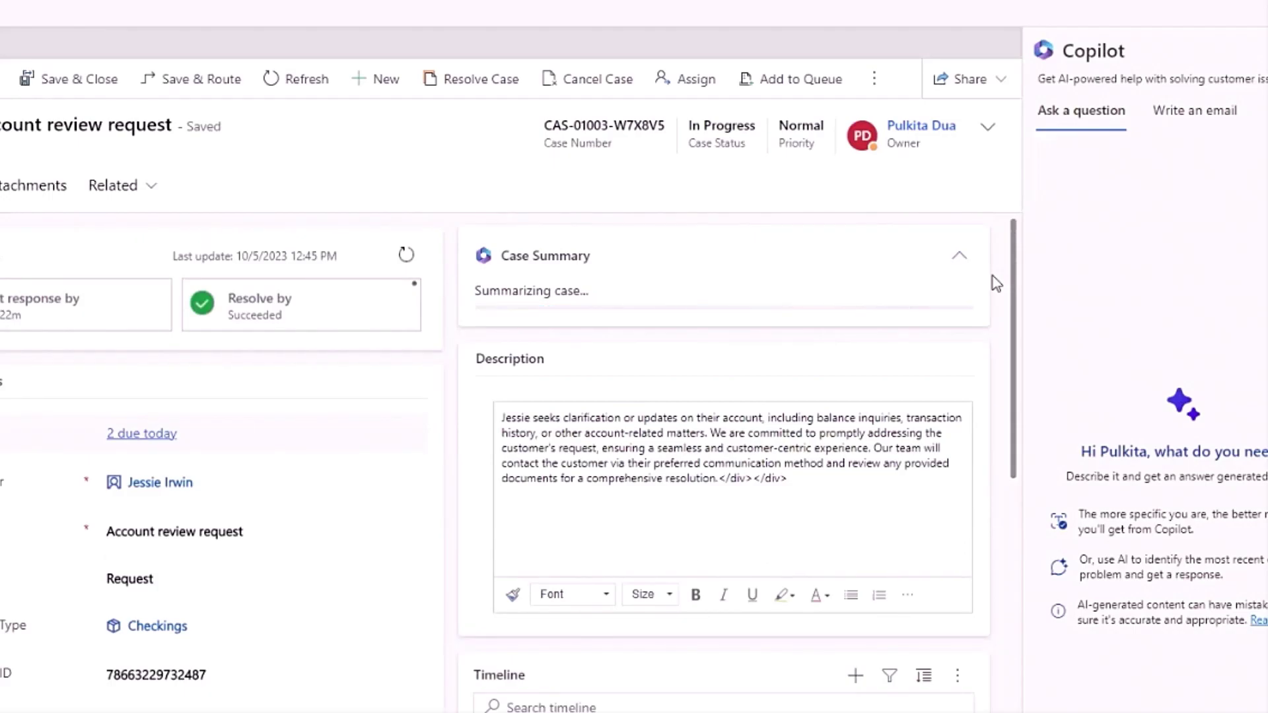
Expand the first timeline task to show its full description
scroll(915, 352, "down", 1)
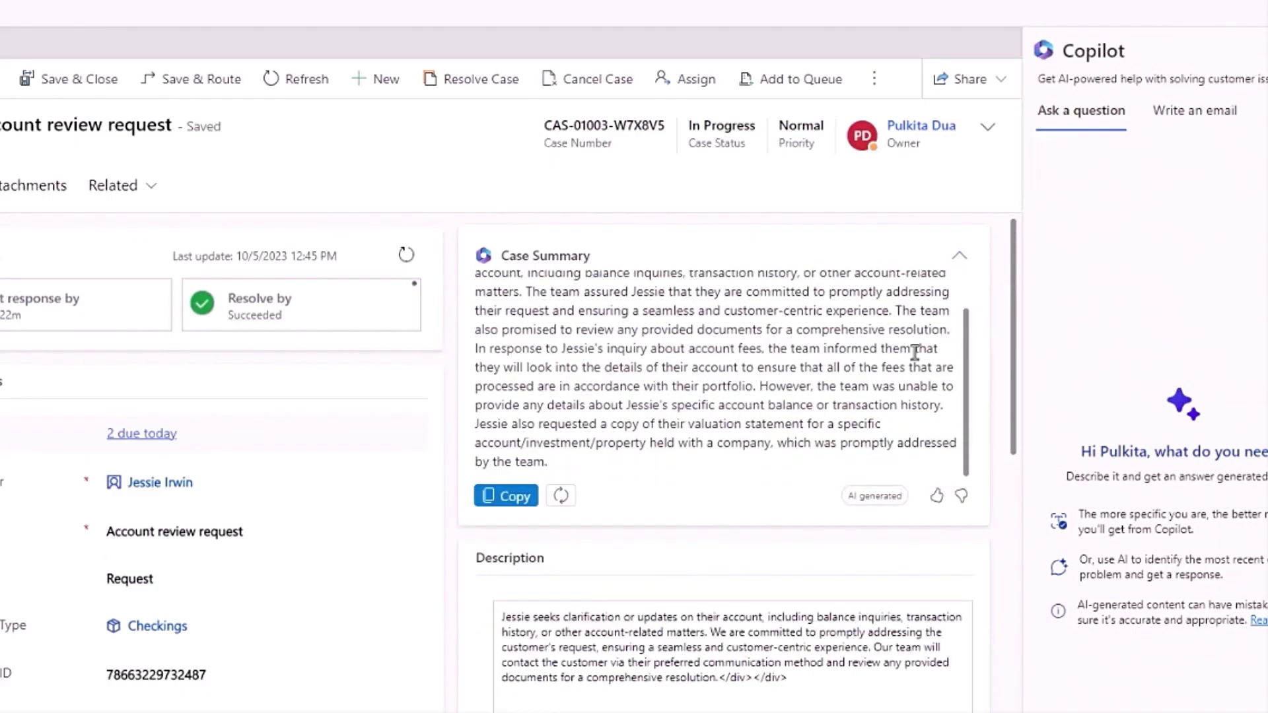
scroll(915, 352, "up", 1)
scroll(997, 351, "down", 8)
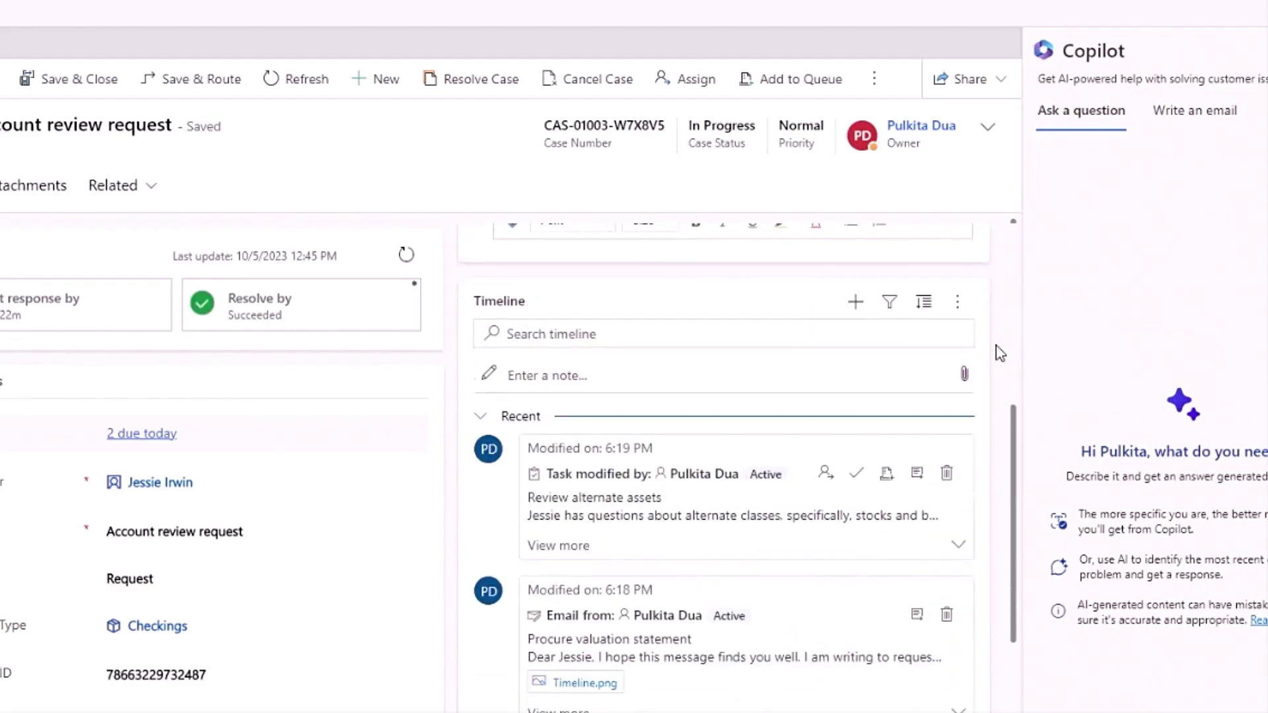
scroll(998, 351, "down", 3)
left_click(961, 363)
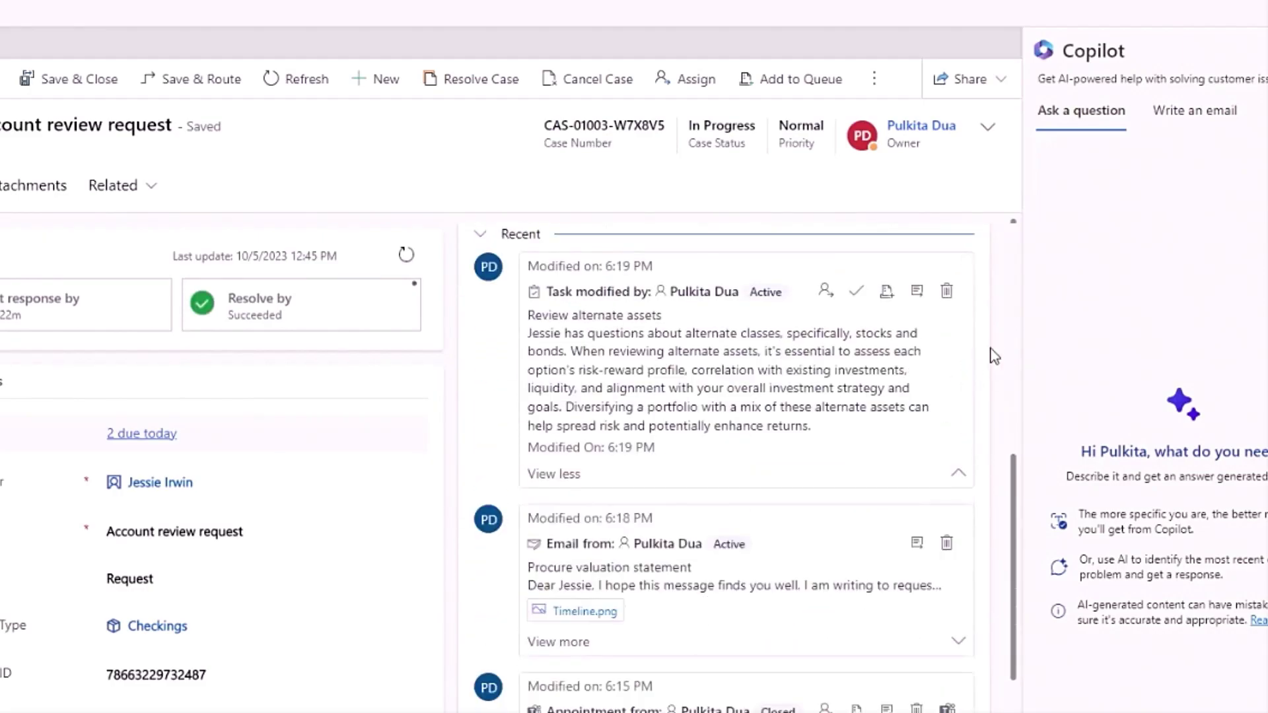
Expand the 9:07 AM timeline email, then show the list of activity types to add
scroll(994, 357, "down", 8)
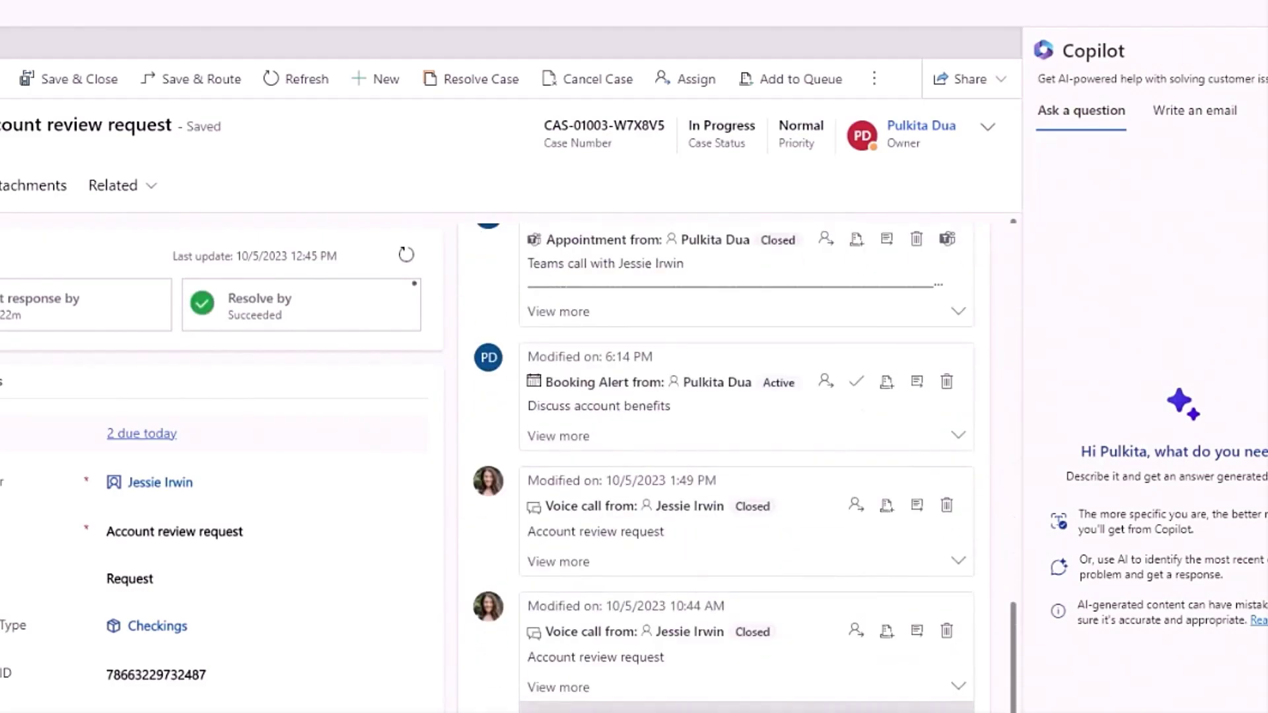
scroll(997, 579, "down", 8)
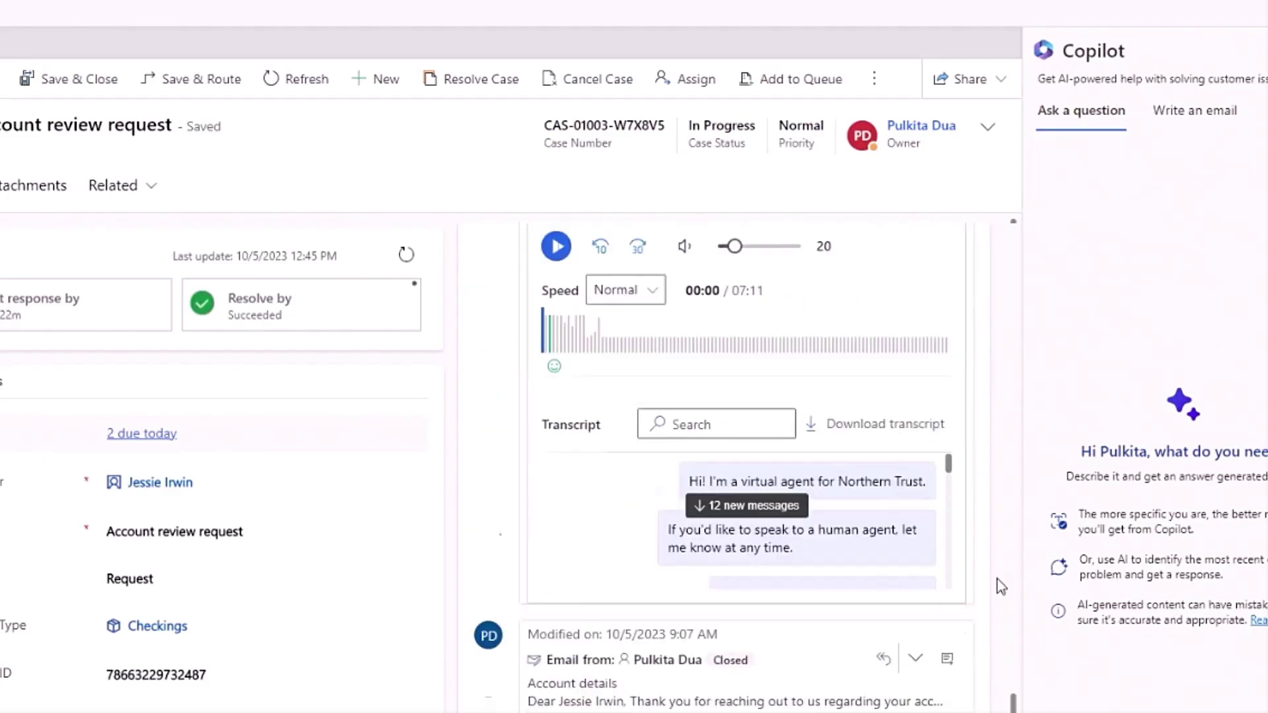
scroll(997, 579, "down", 10)
left_click(558, 657)
scroll(599, 683, "down", 5)
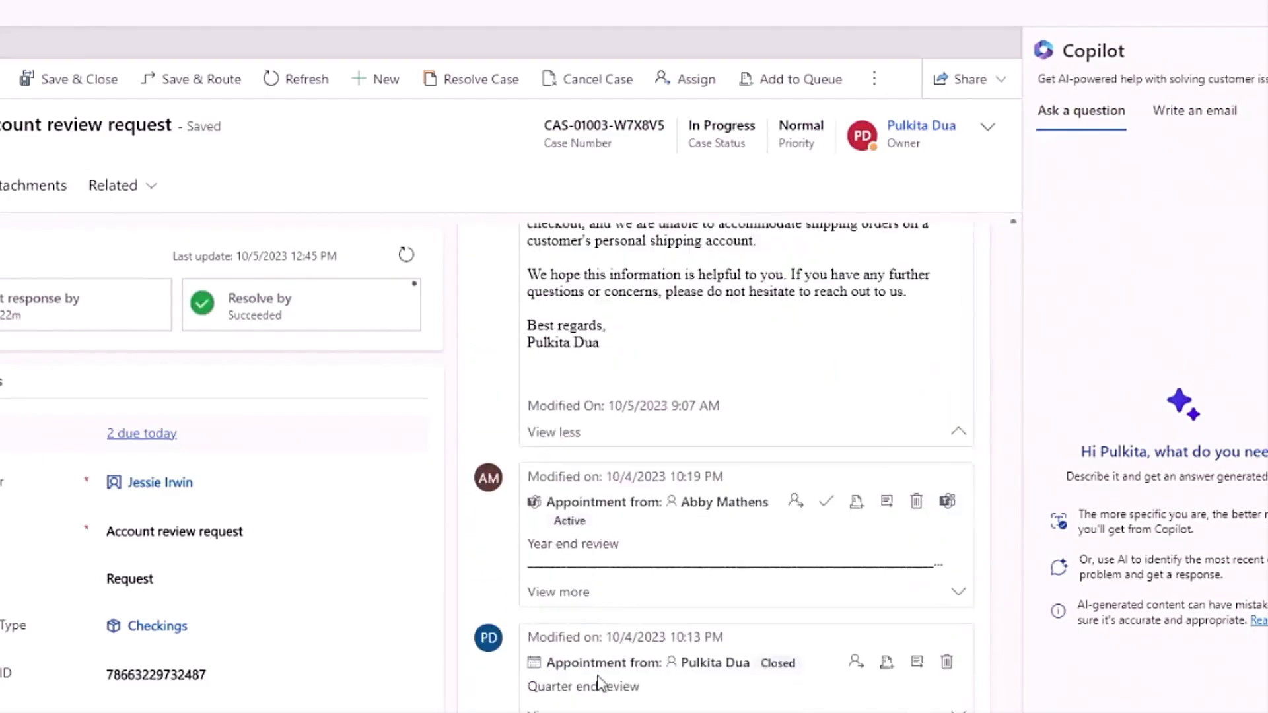
scroll(600, 684, "up", 15)
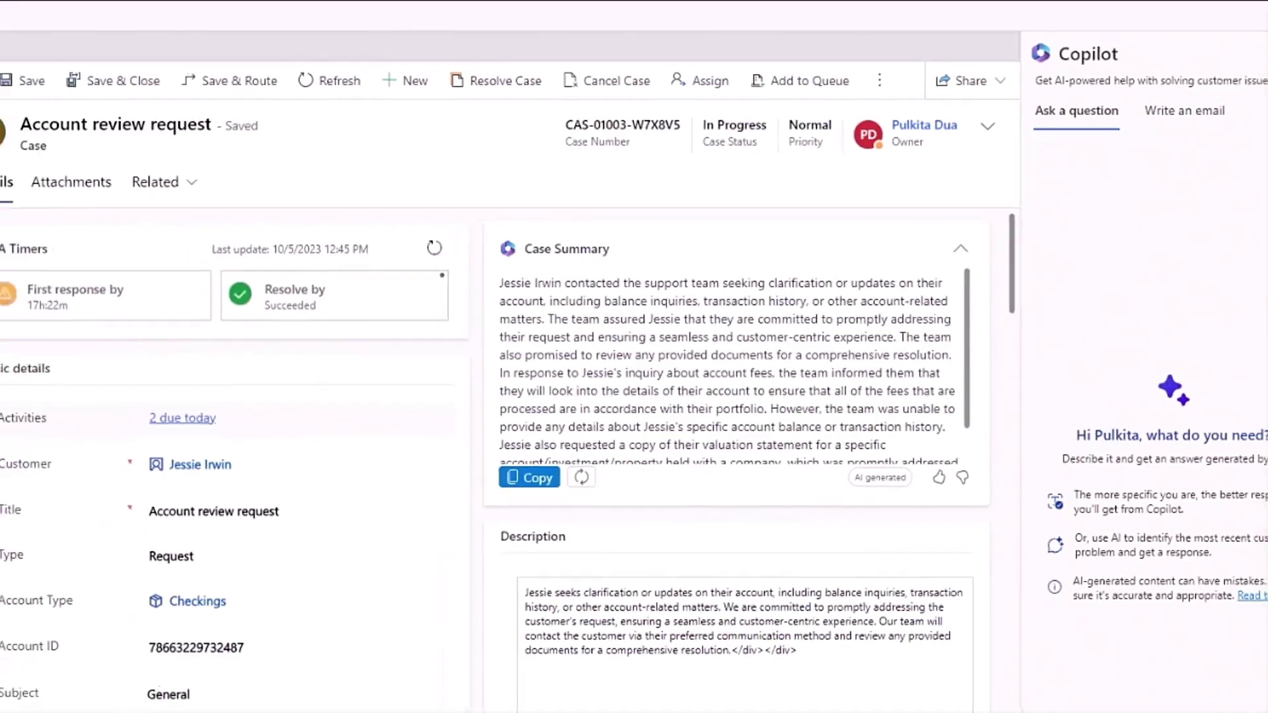
left_click(894, 646)
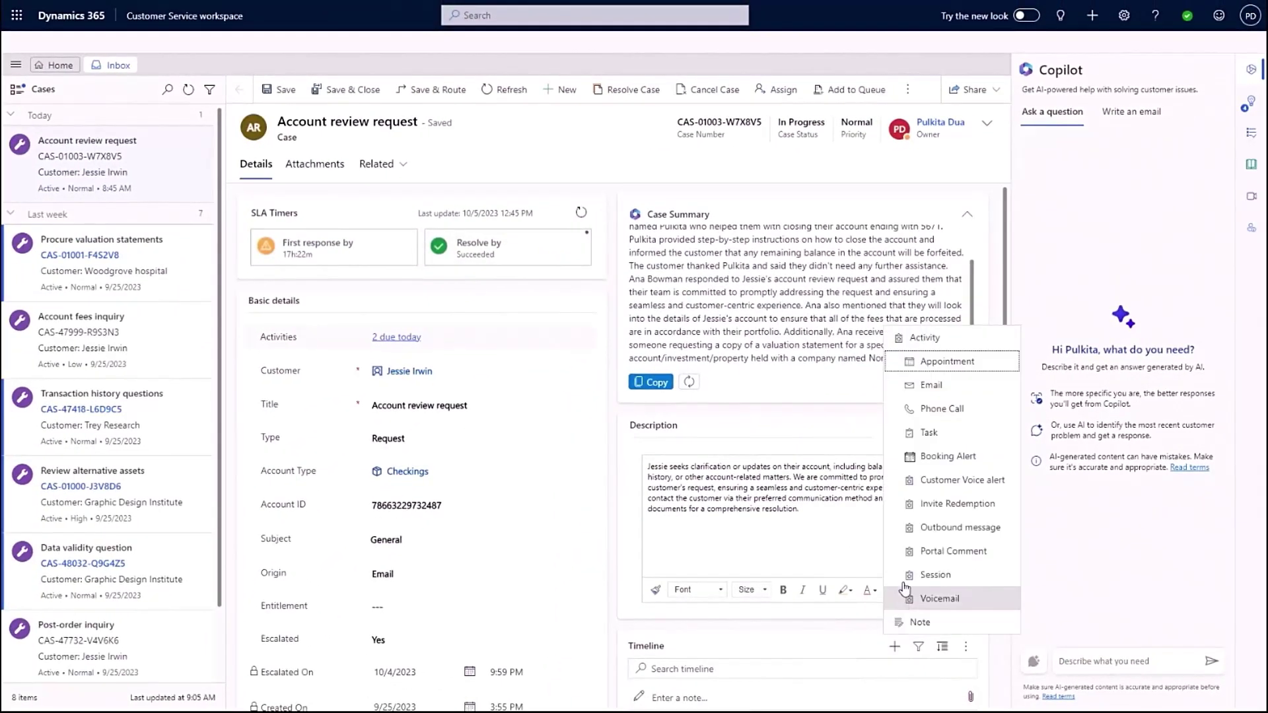
Start a new case email with the subject 'Account details'
left_click(932, 386)
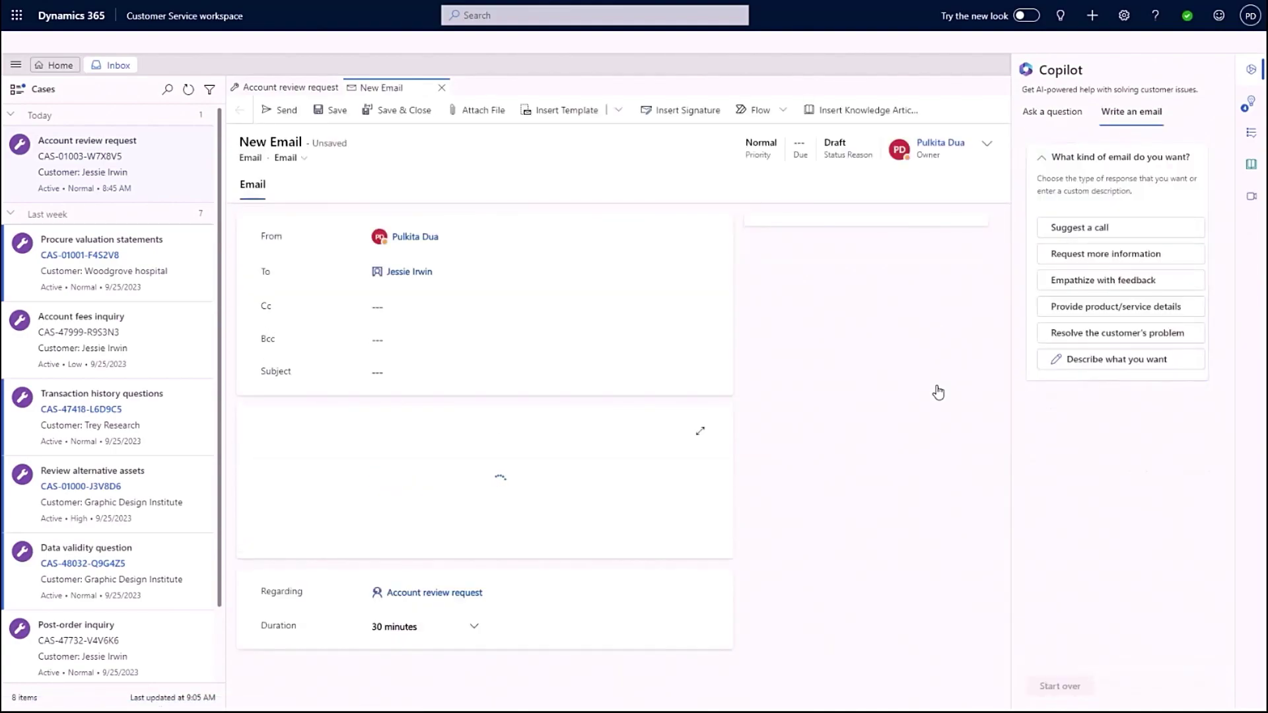
left_click(396, 374)
type("Acco")
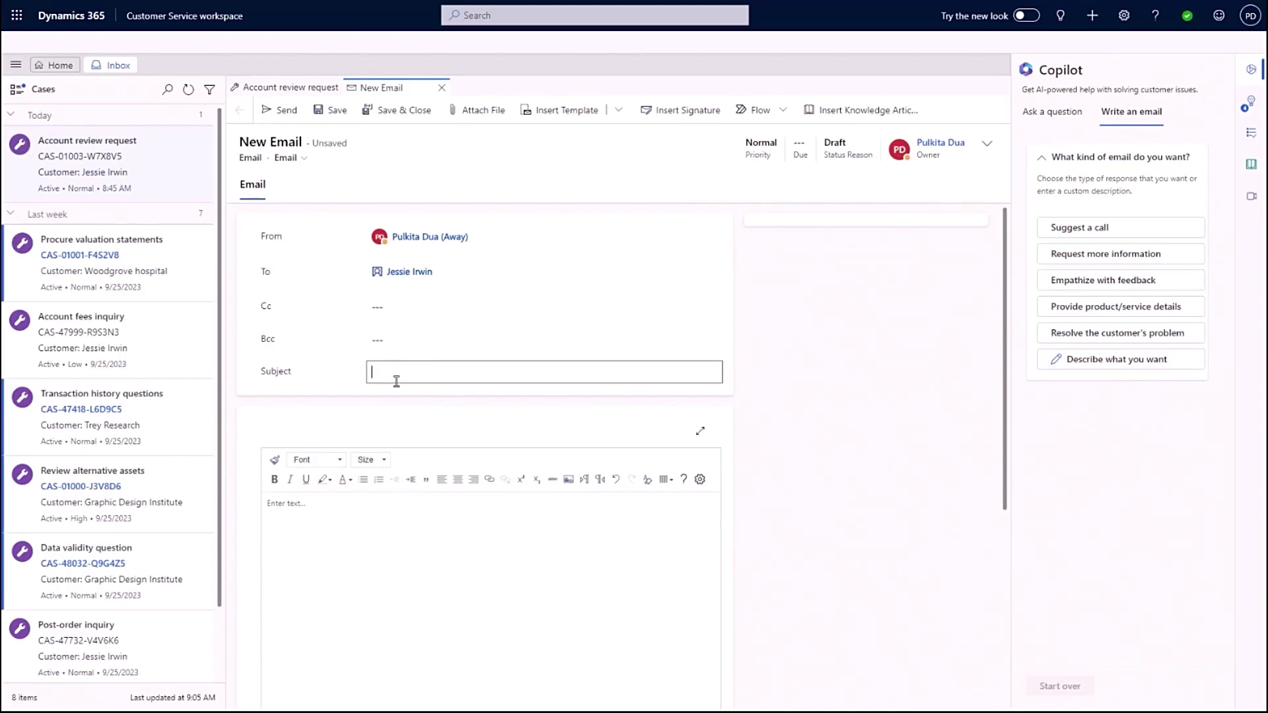
type("unt details")
key("BackSpace")
key("BackSpace")
key("BackSpace")
key("BackSpace")
type("ails")
Have Copilot's Write an email draft a 'Provide product/service details' reply
left_click(1126, 307)
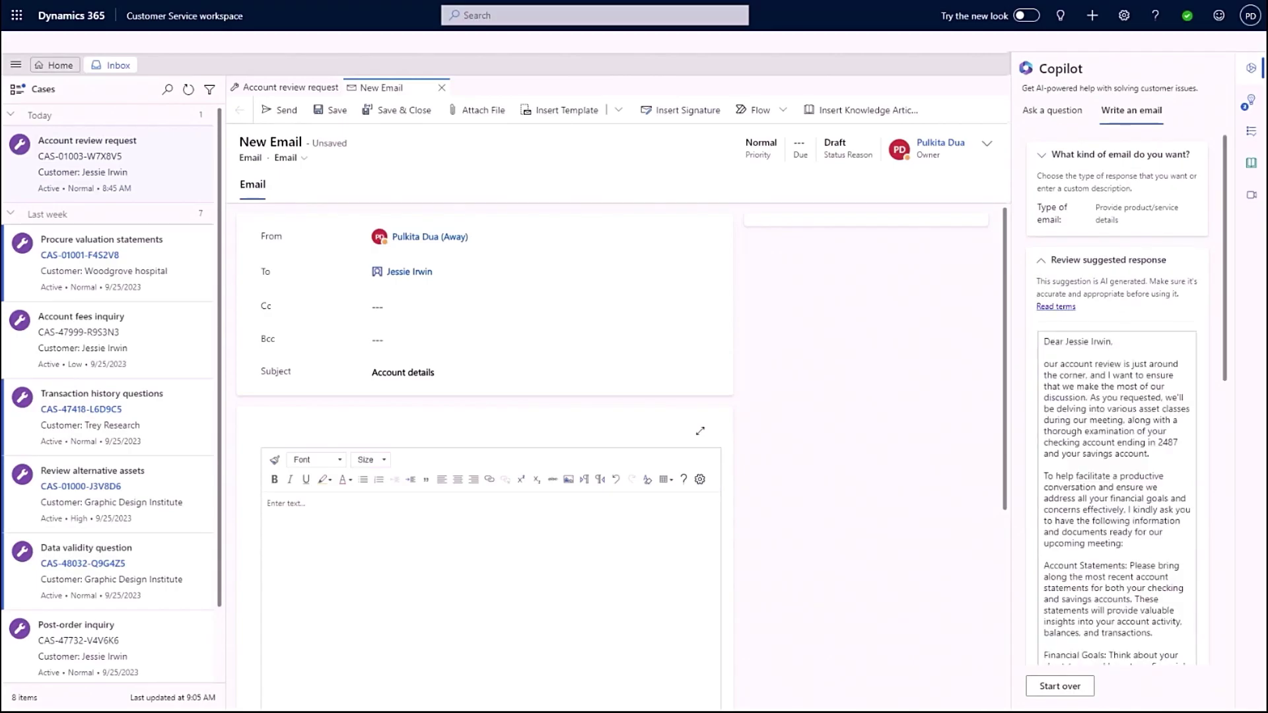
scroll(1076, 380, "down", 3)
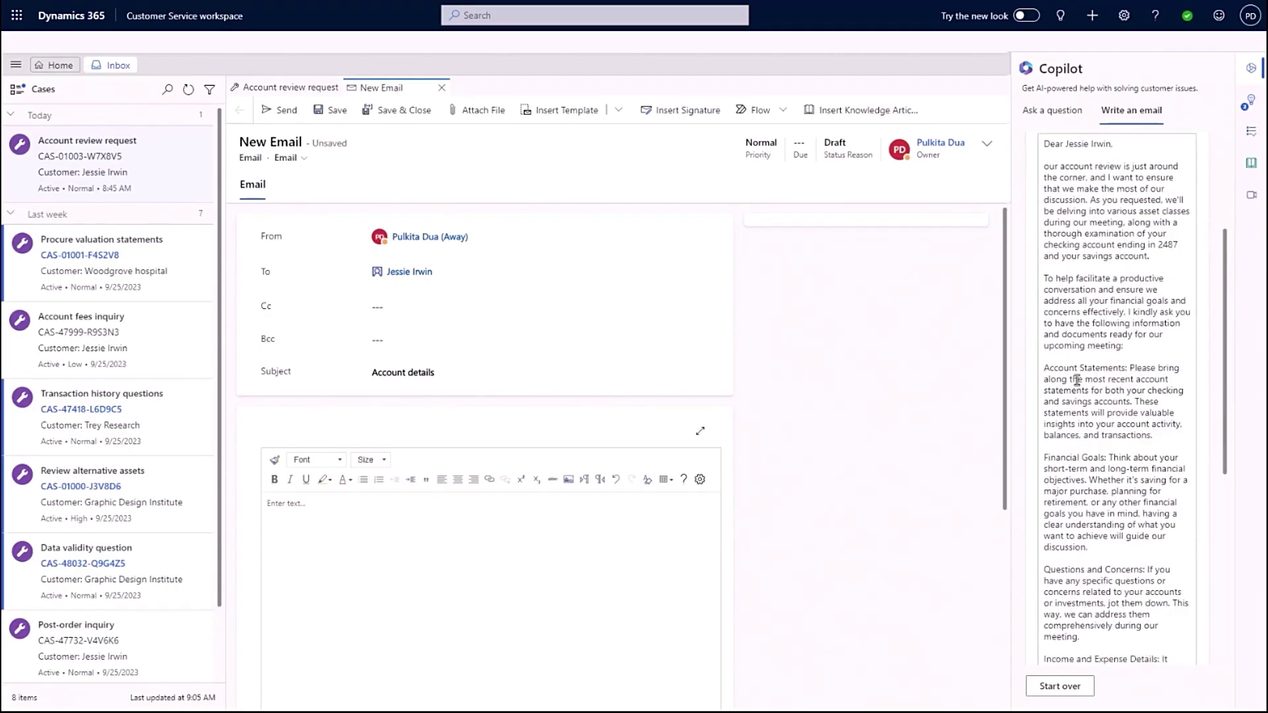
scroll(1076, 380, "down", 3)
scroll(1077, 380, "down", 3)
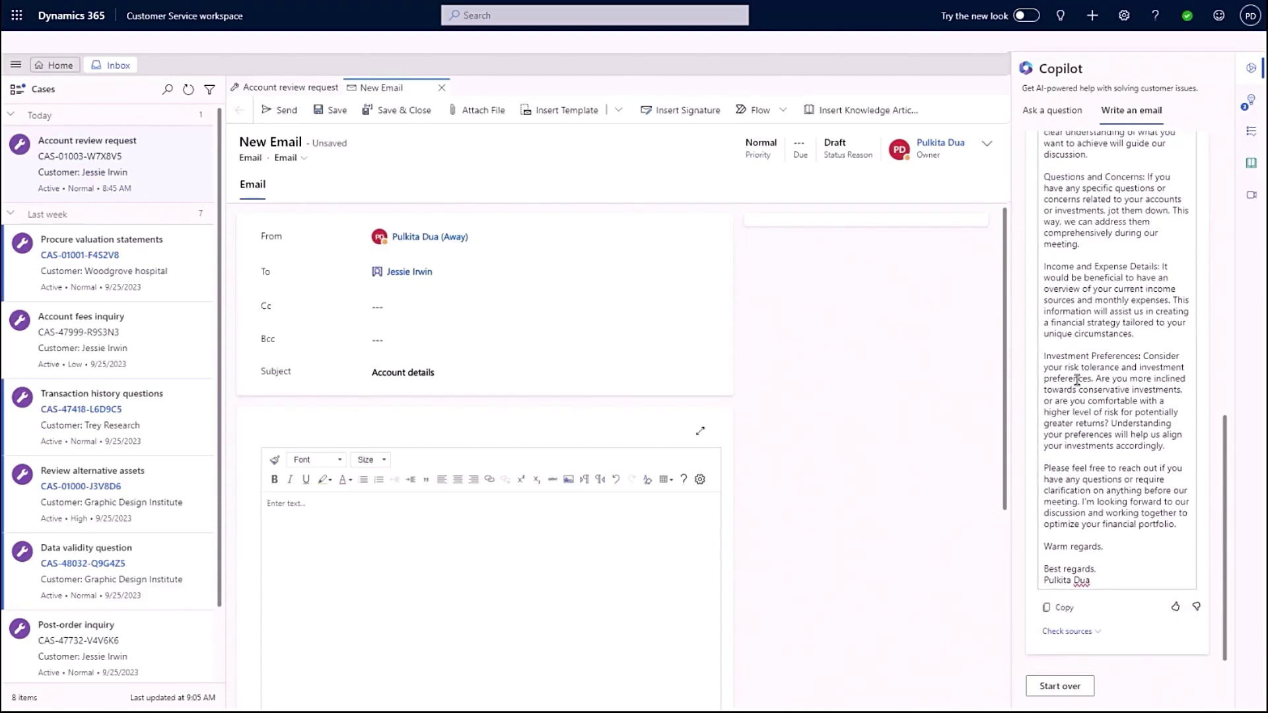
Insert Copilot's drafted reply into the 'Account details' email body and send it
left_click(1057, 613)
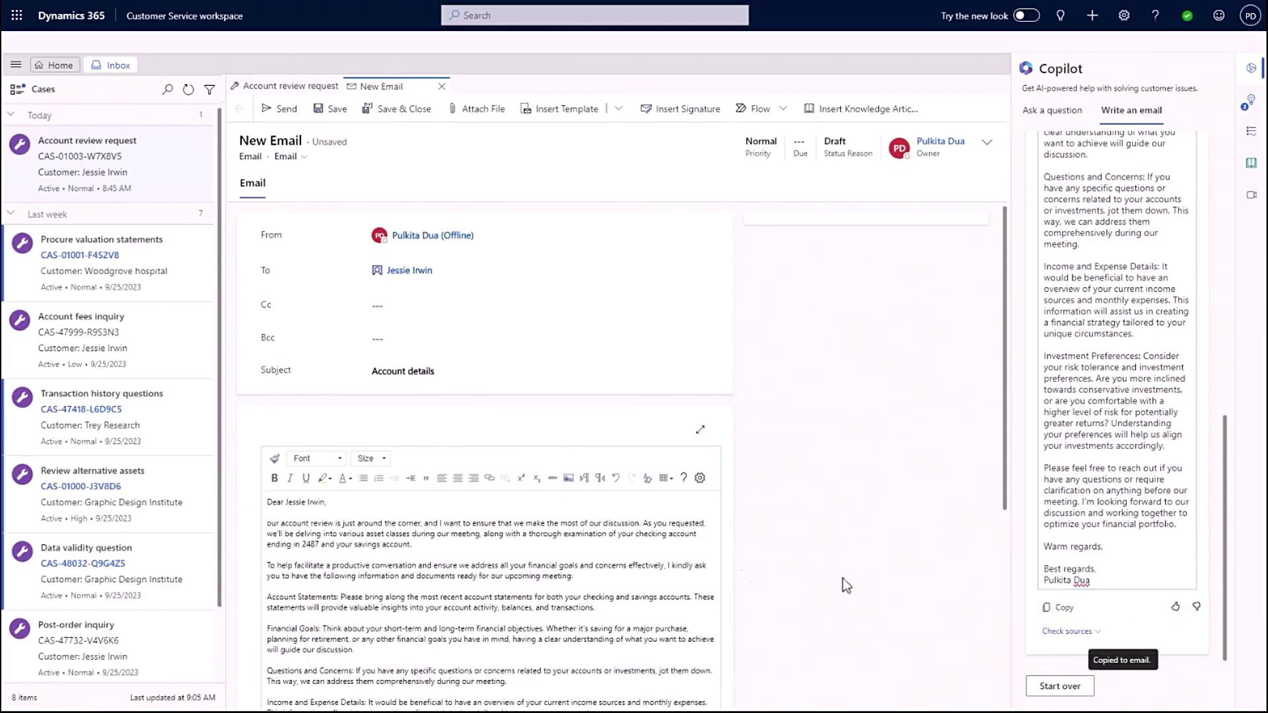
scroll(763, 544, "down", 2)
scroll(659, 525, "down", 2)
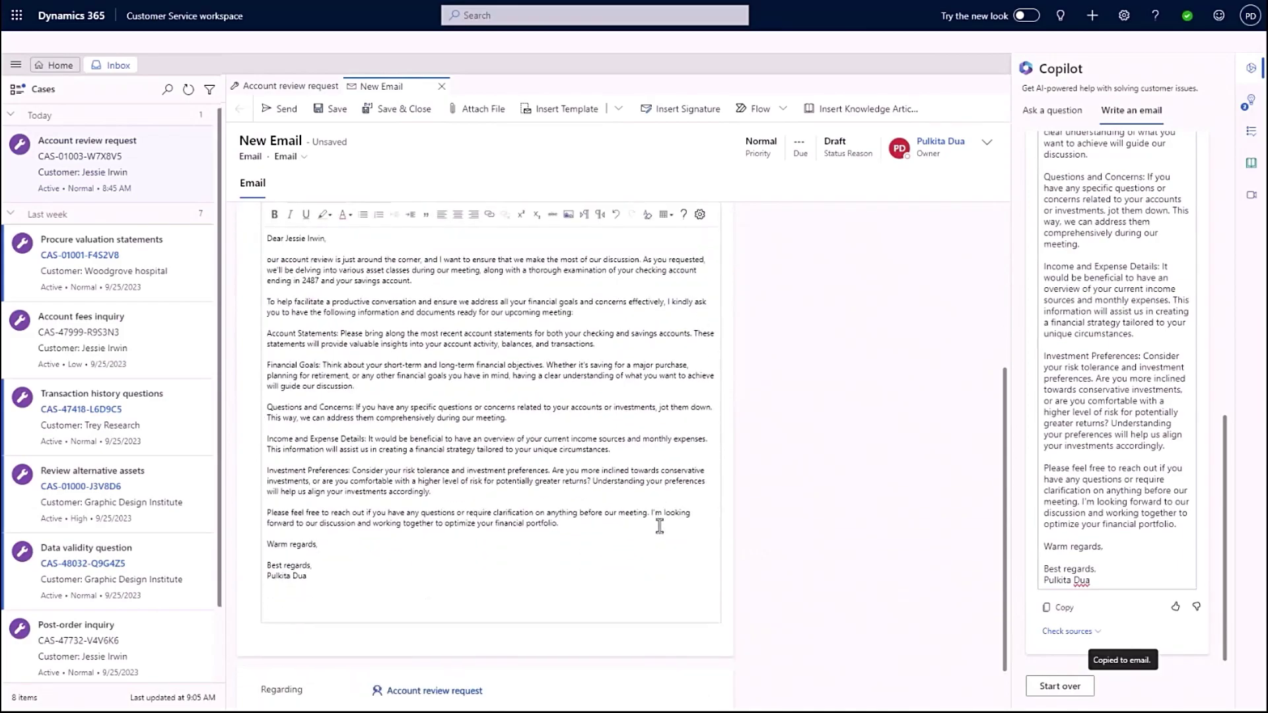
scroll(559, 521, "up", 1)
left_click(568, 525)
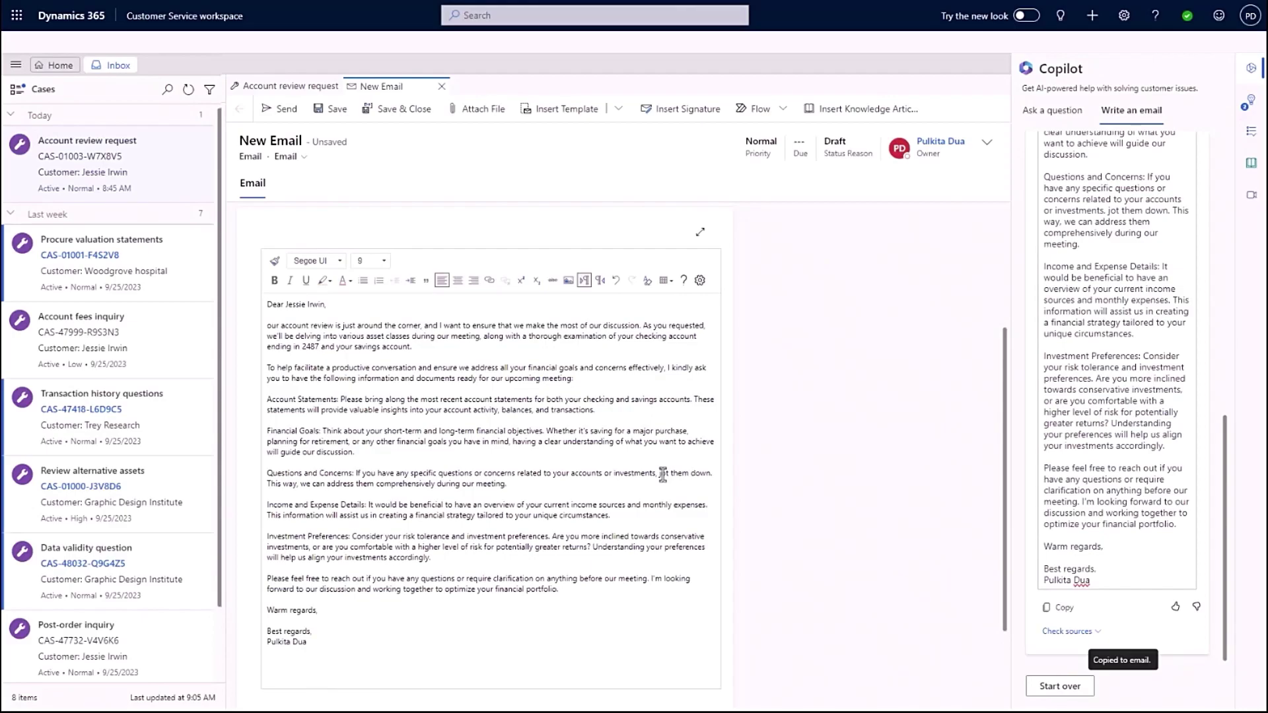
scroll(664, 474, "up", 3)
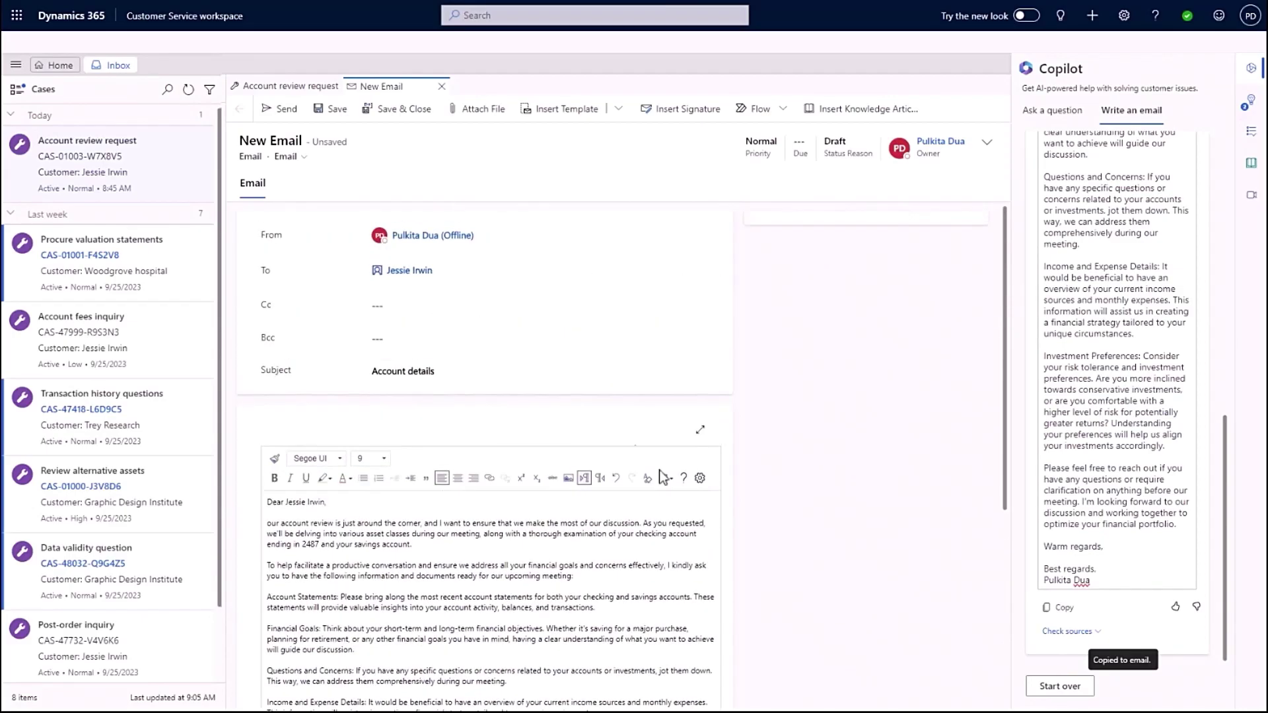
left_click(285, 116)
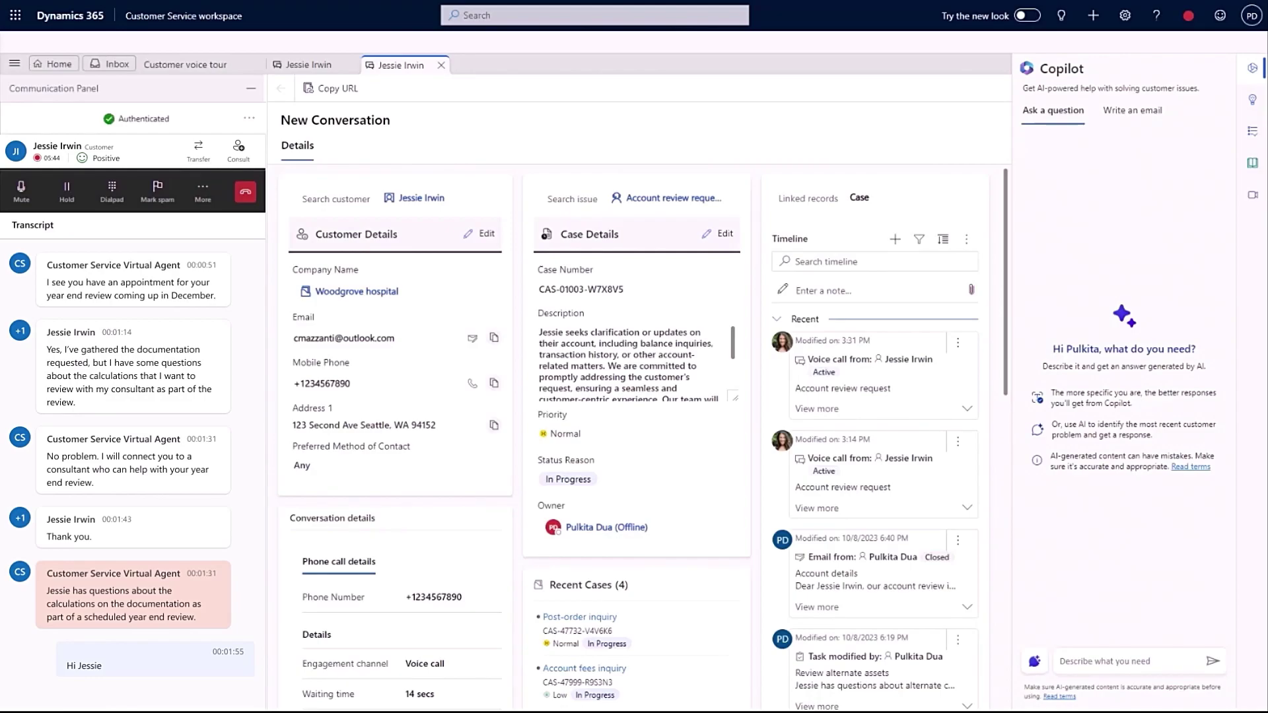
Choose More > Summarize conversation to get a Copilot recap of the live voice call
left_click(203, 192)
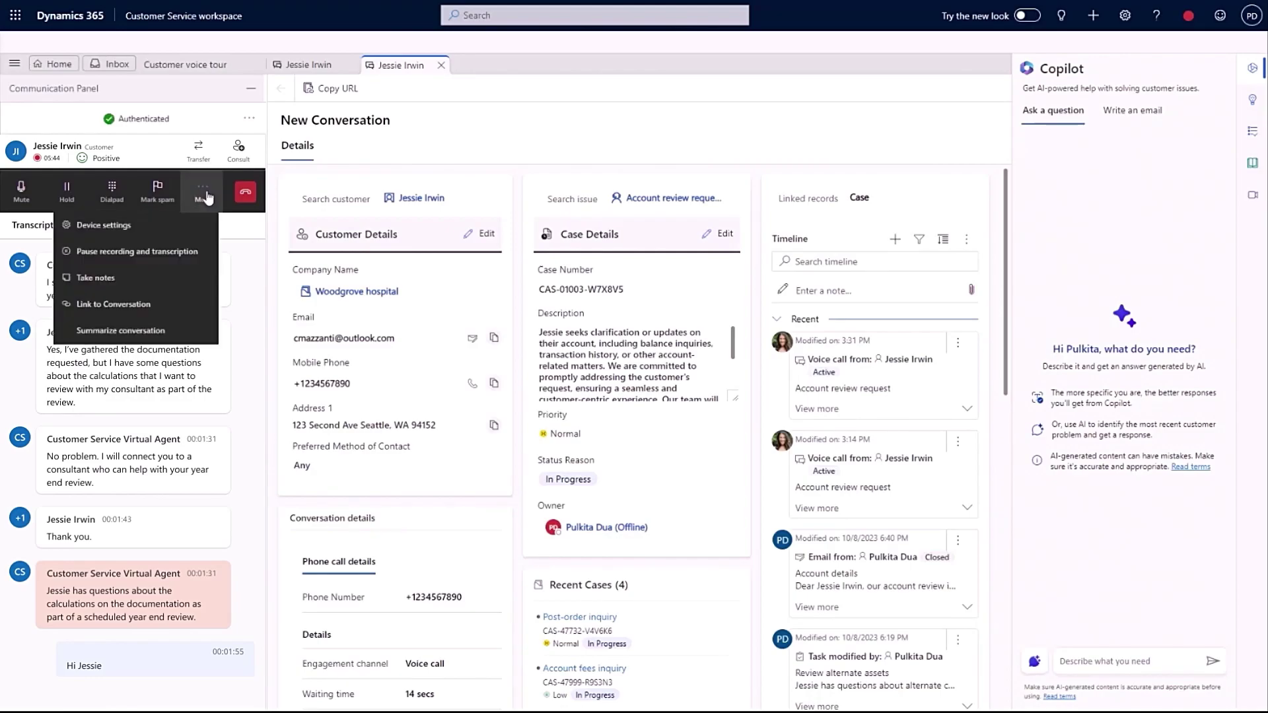
left_click(173, 328)
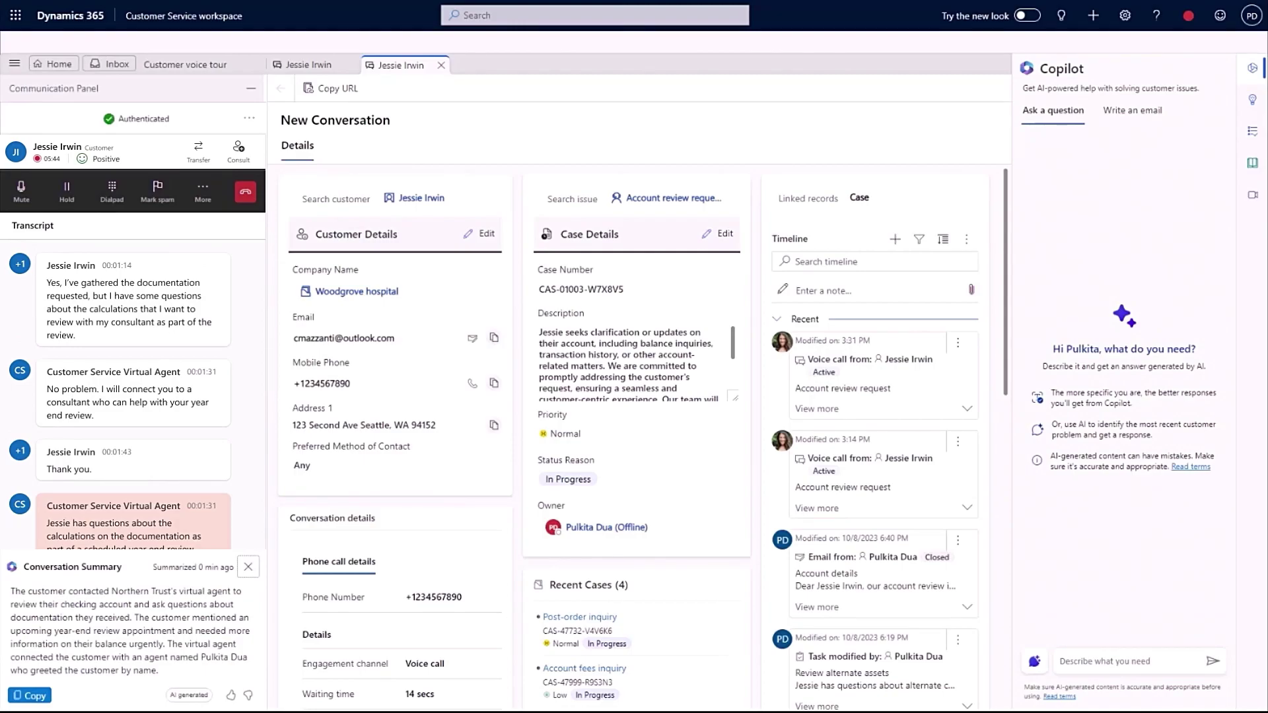
Ask Copilot the customer's checking balance and year-end review question, then start a consult
left_click(1067, 659)
key("ctrl+v")
key("Return")
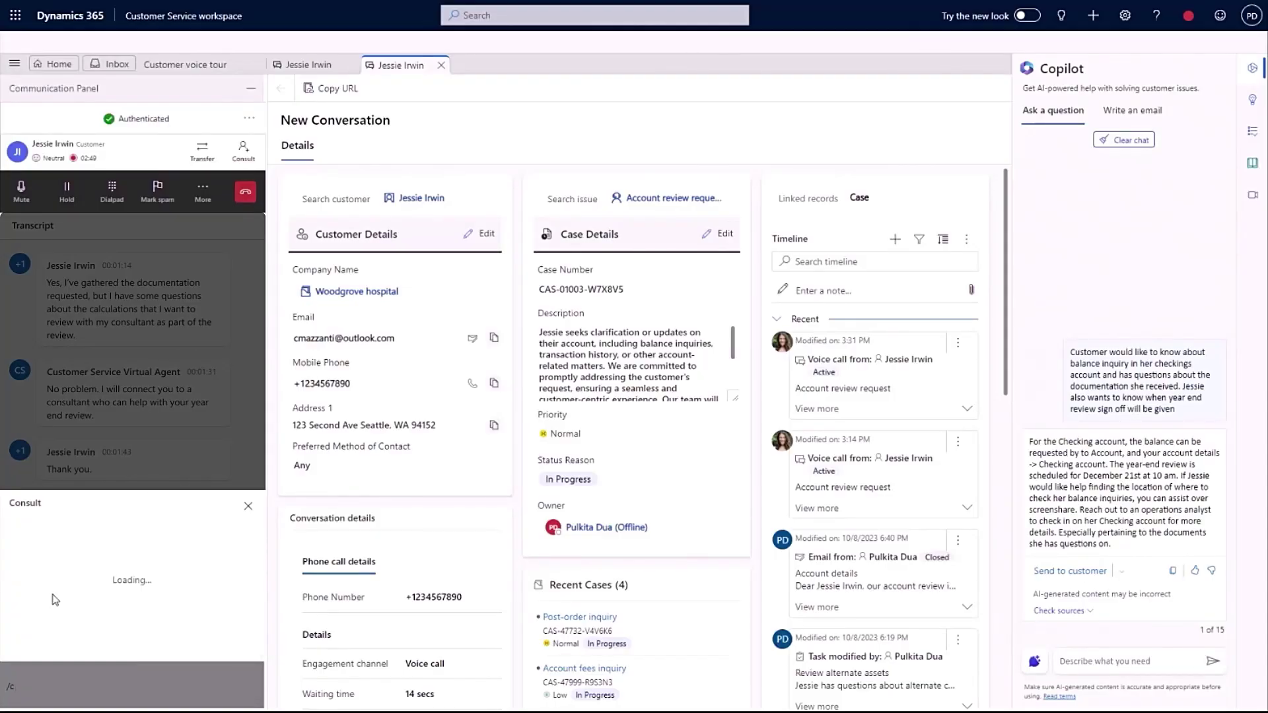
left_click(246, 639)
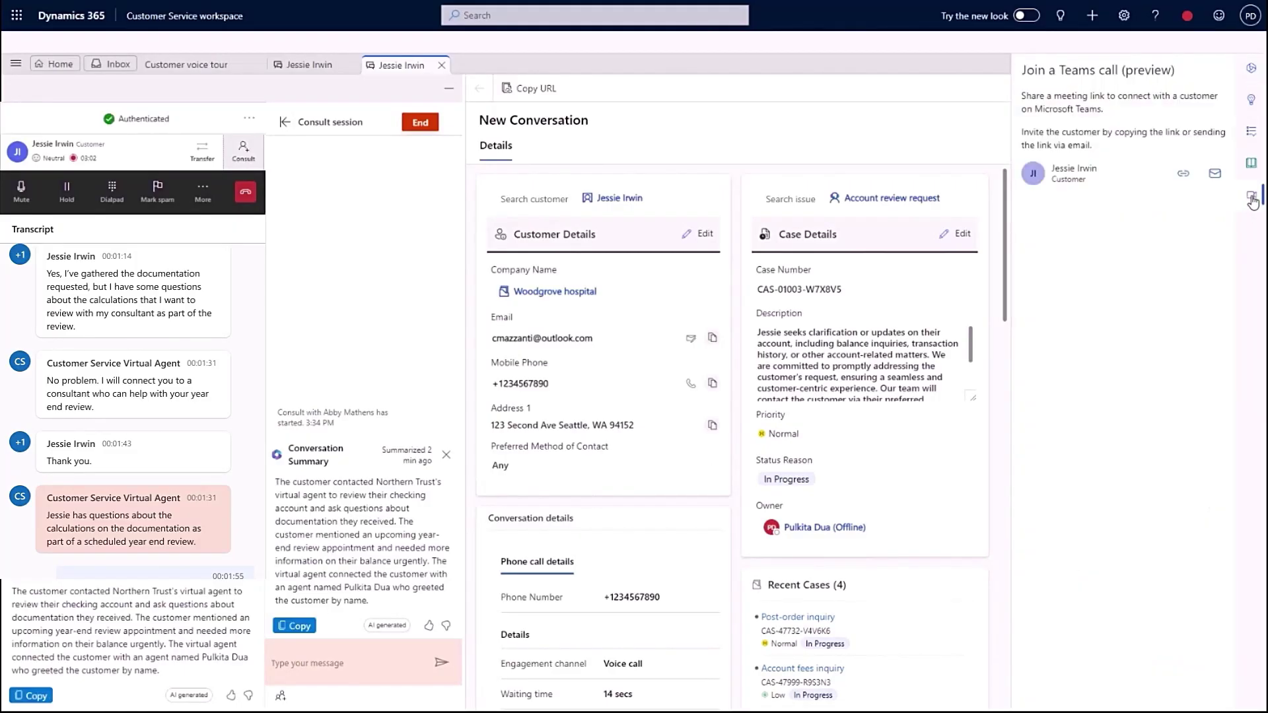
Copy the Teams meeting link and share the Business performance analytics tab in the call
left_click(1183, 173)
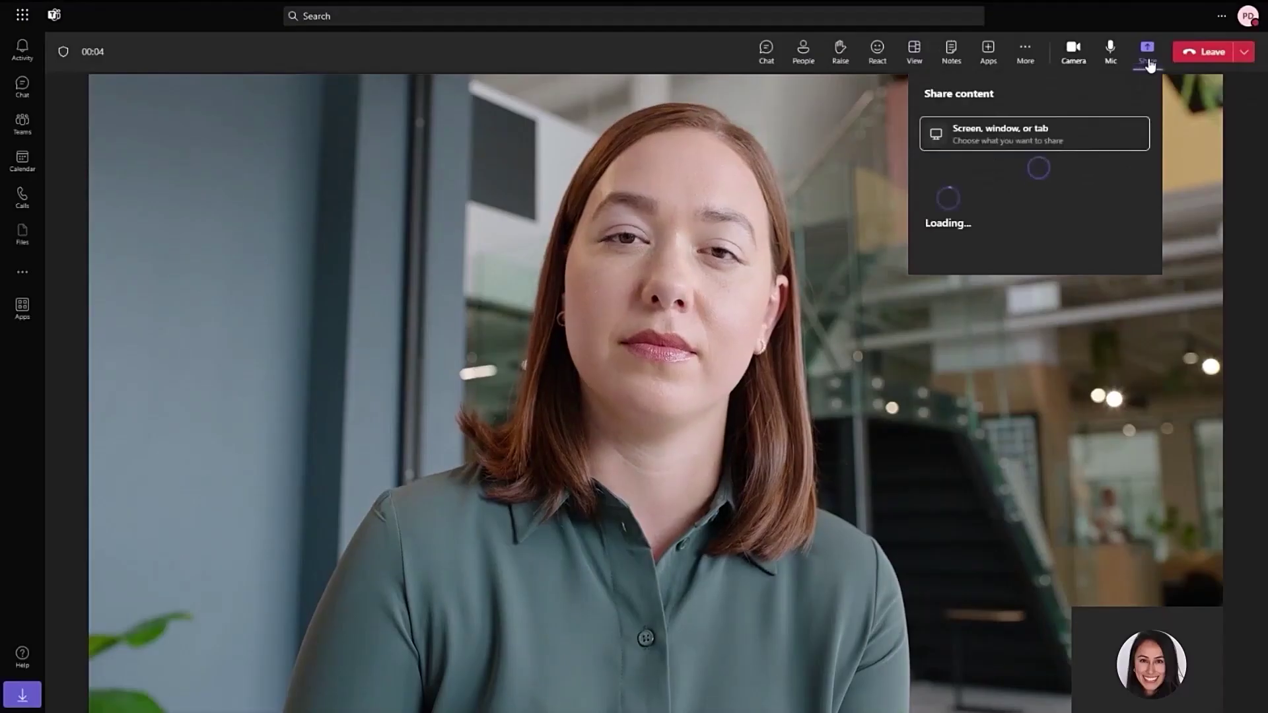
left_click(984, 140)
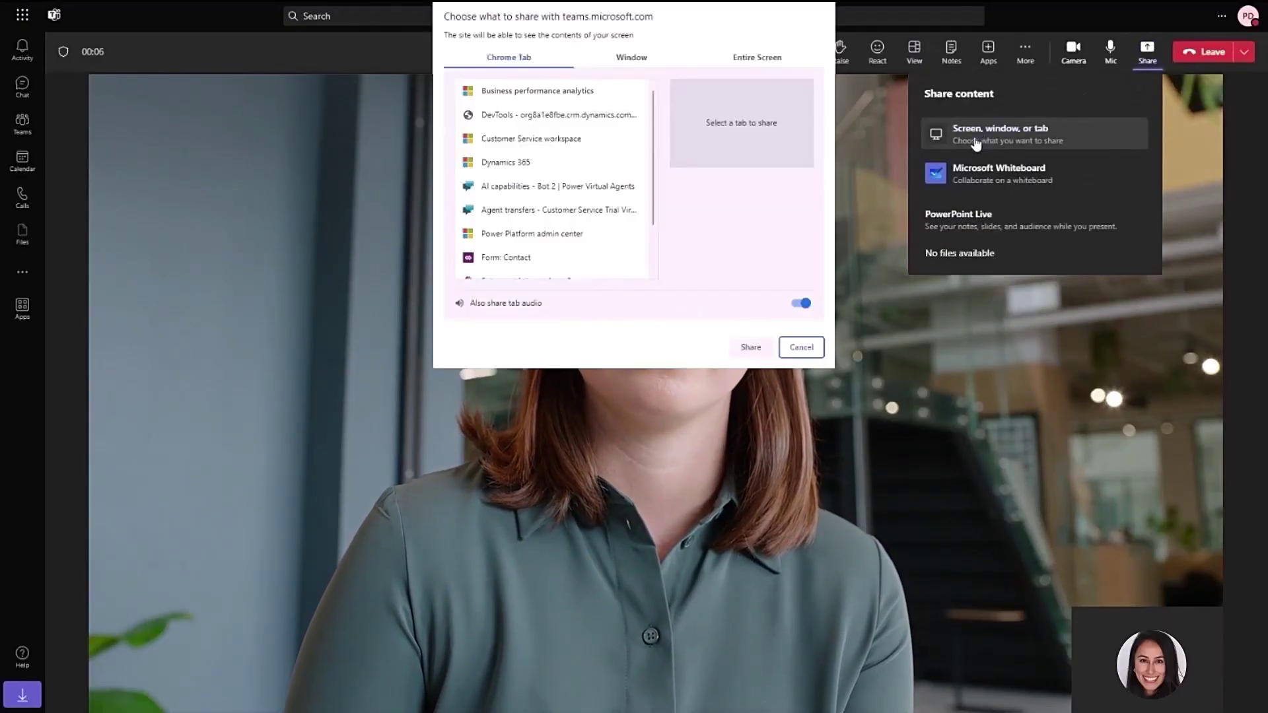
left_click(537, 93)
left_click(751, 347)
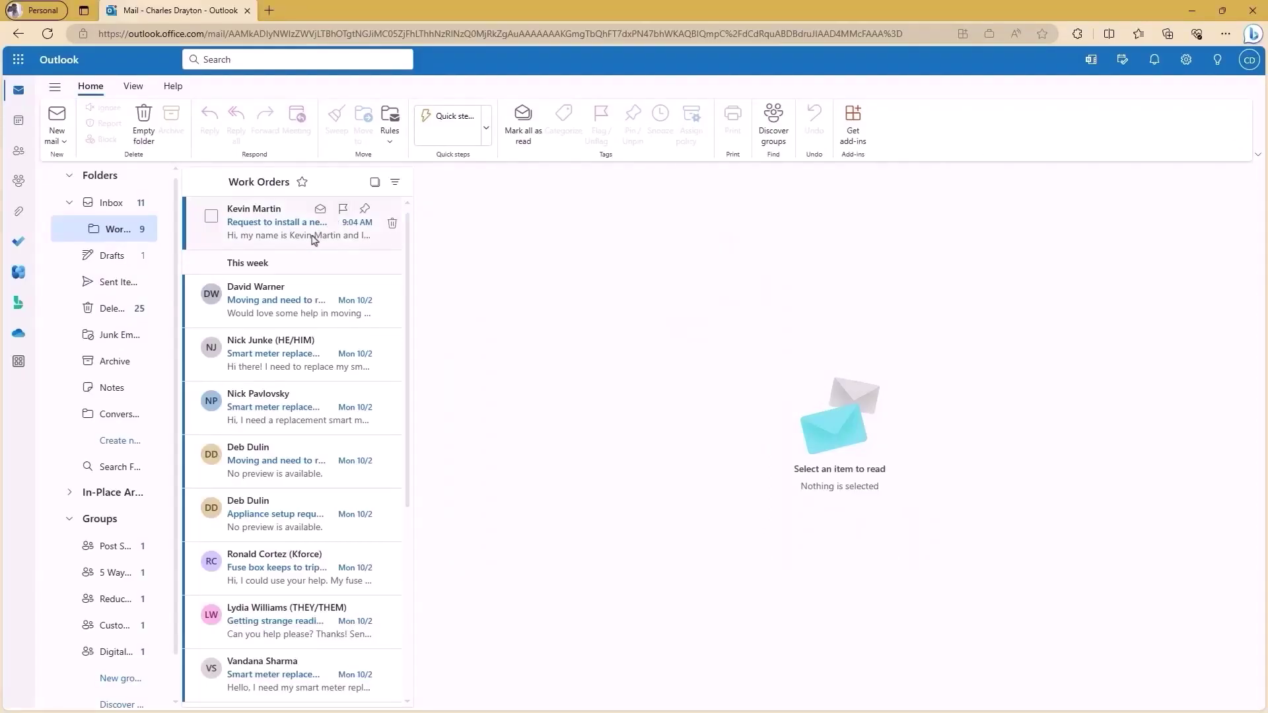
Open the 'Request to install a new EV charger' email and have Copilot draft a work order
left_click(314, 237)
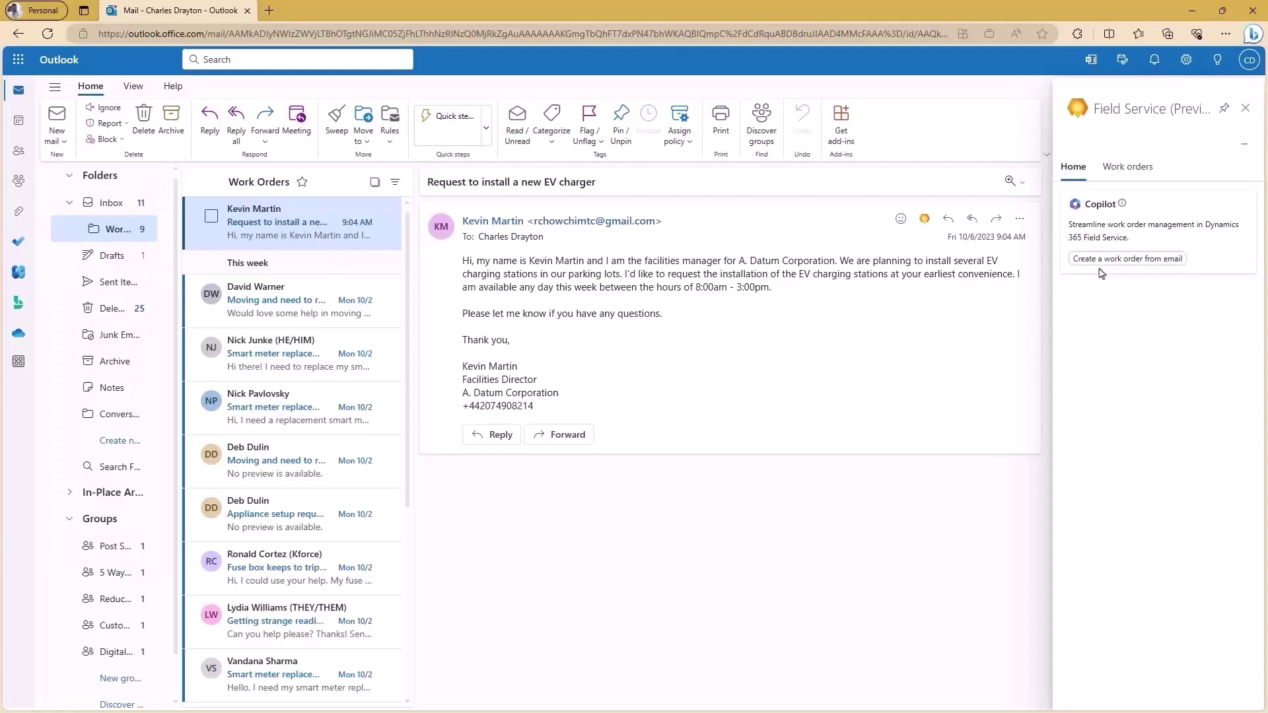
left_click(1101, 262)
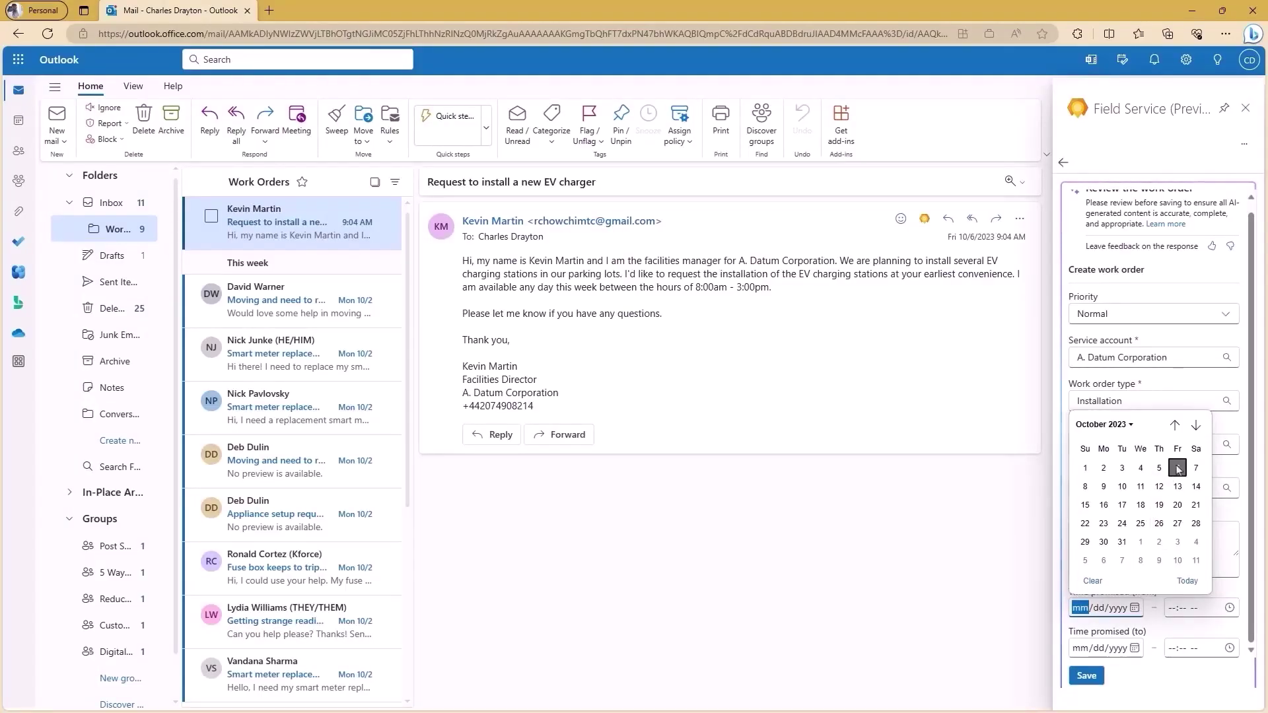
Set time promised from 10/06/2023 to 10/08/2023 and save work order 00235
key("Return")
left_click(1141, 649)
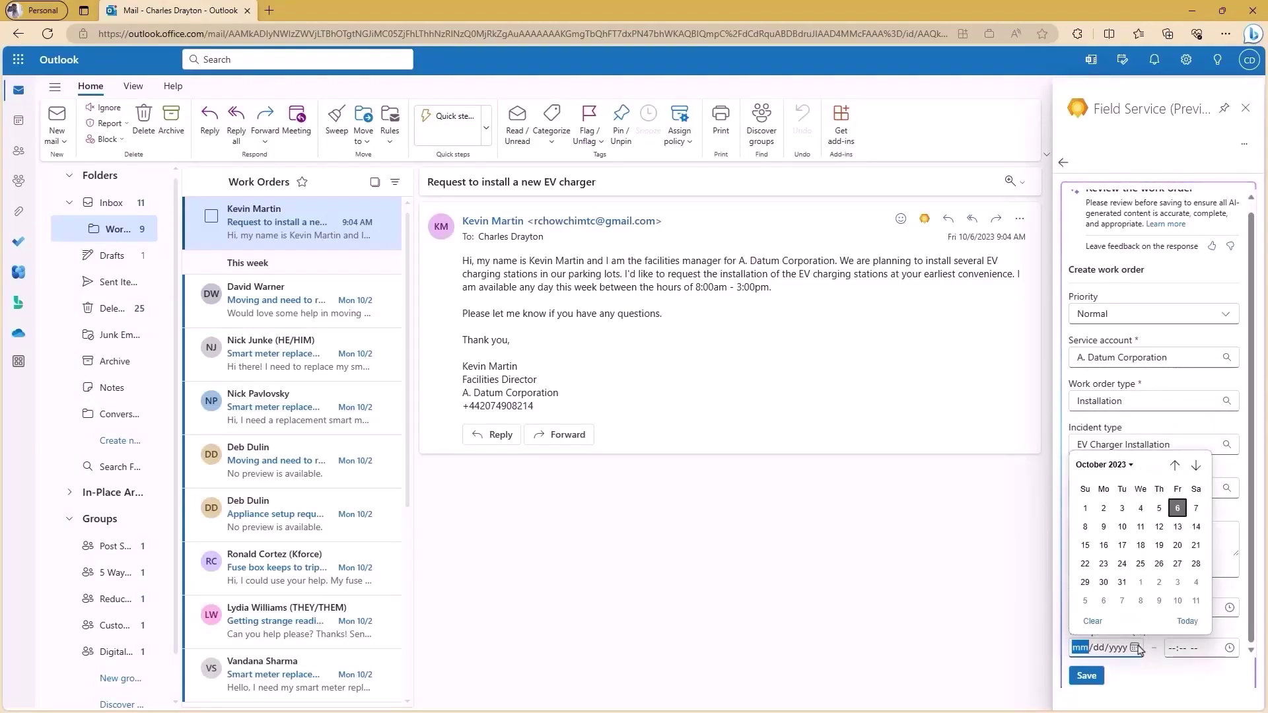
left_click(1085, 527)
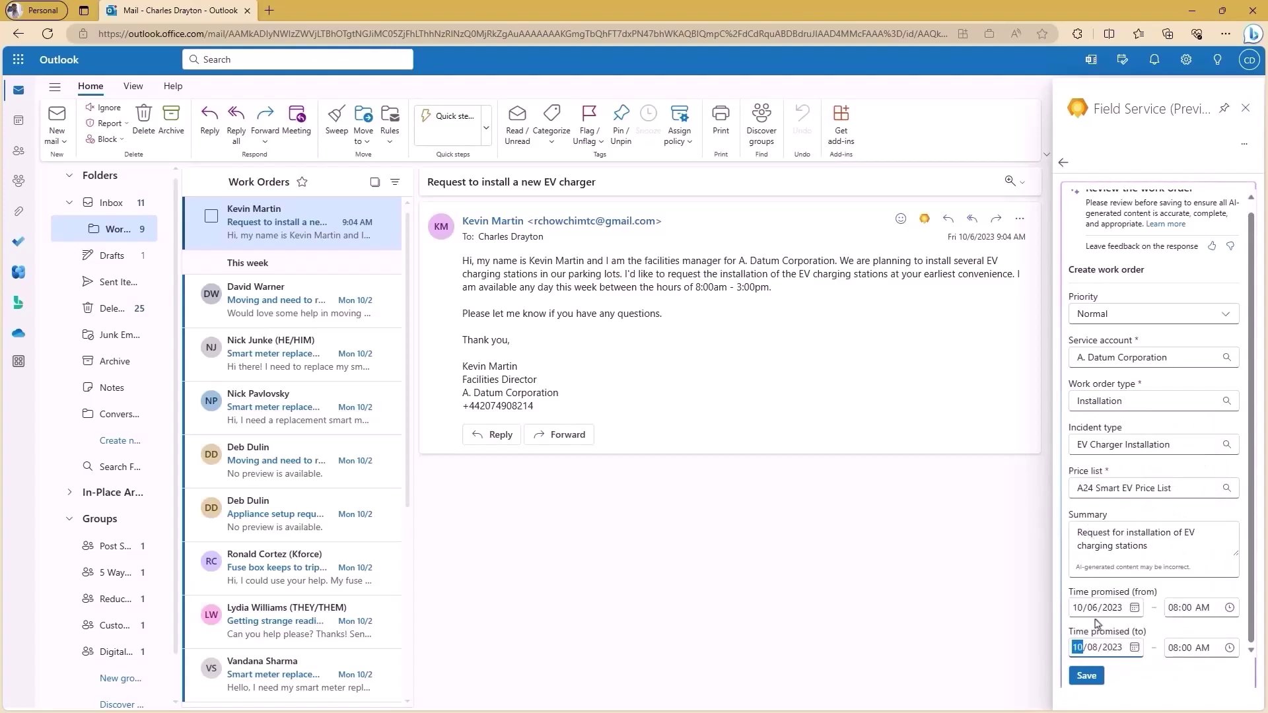
left_click(1086, 676)
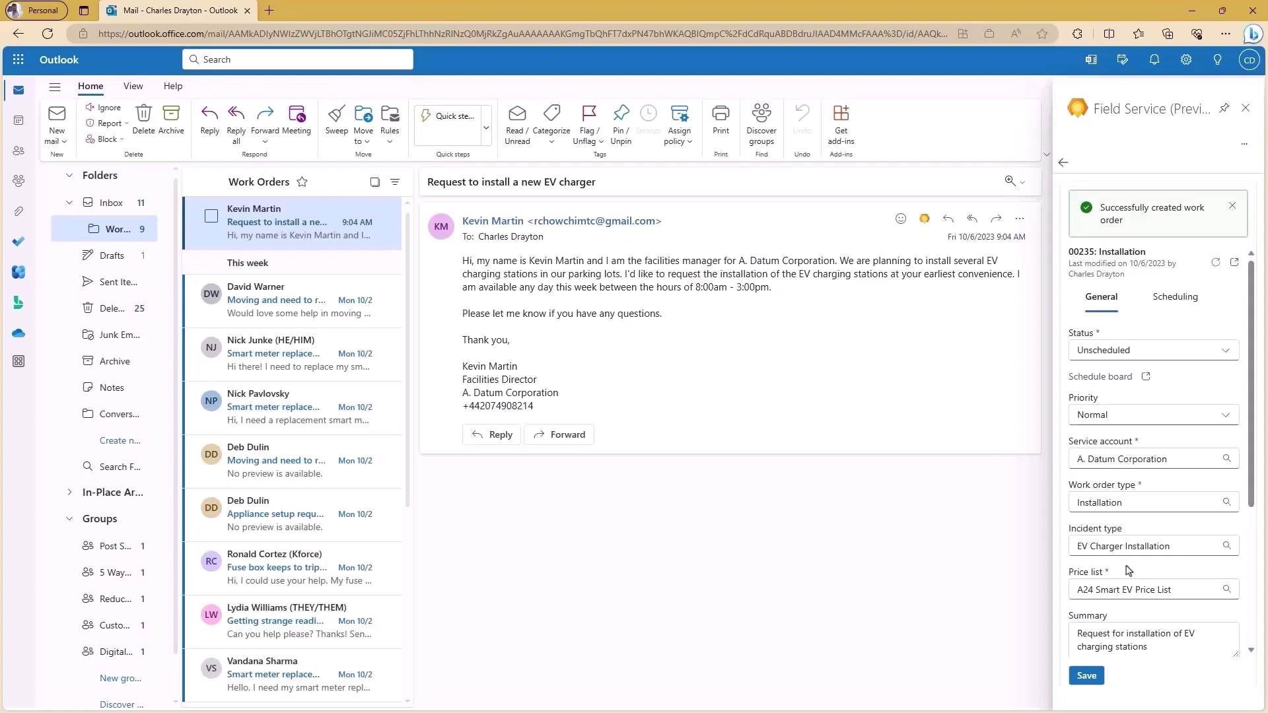
View scheduling suggestions for work order 00235 and book the top technician for Oct 6, 2023
left_click(1178, 308)
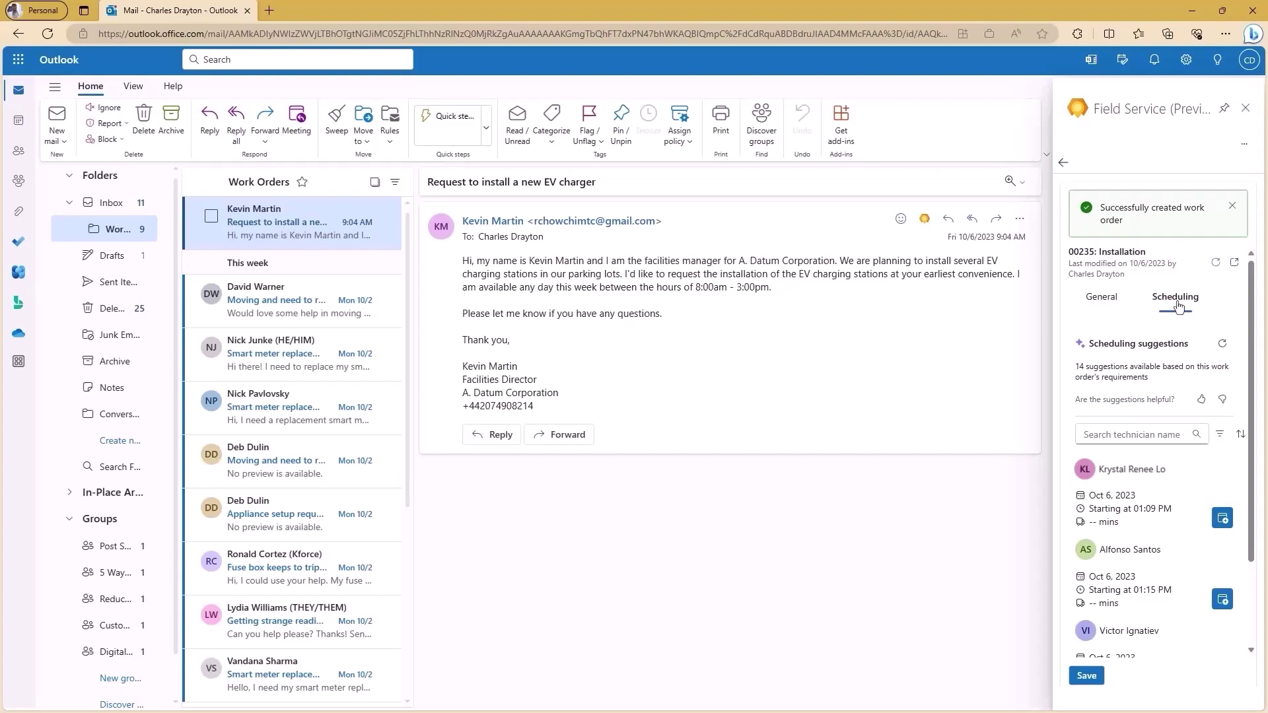
left_click(1223, 520)
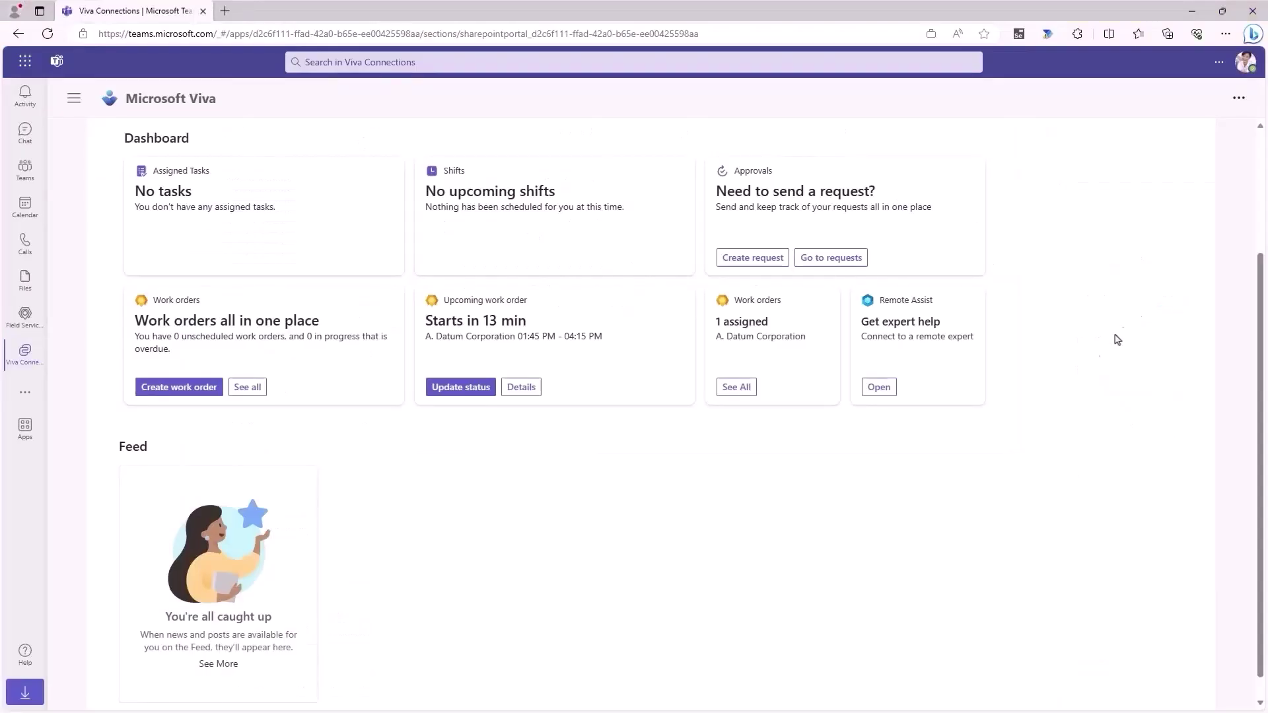
Switch the upcoming A. Datum Corporation work order's status to Traveling from the Viva dashboard
left_click(455, 390)
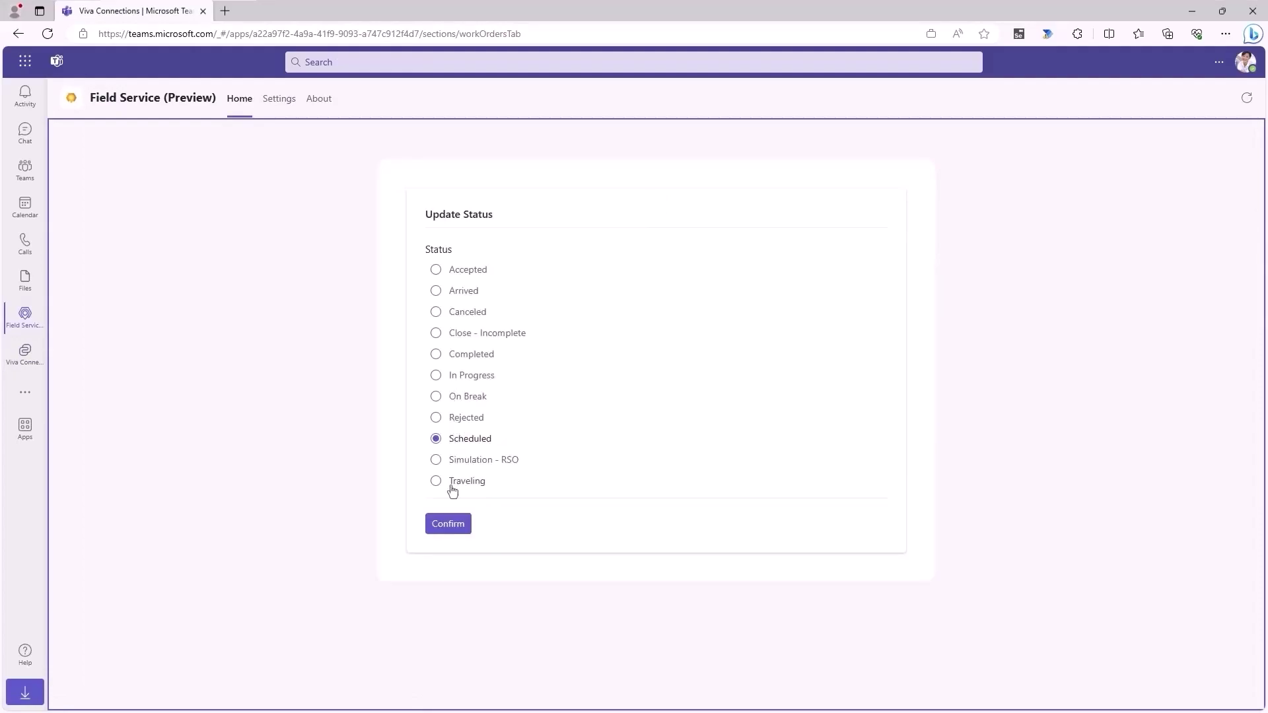
left_click(454, 482)
left_click(449, 523)
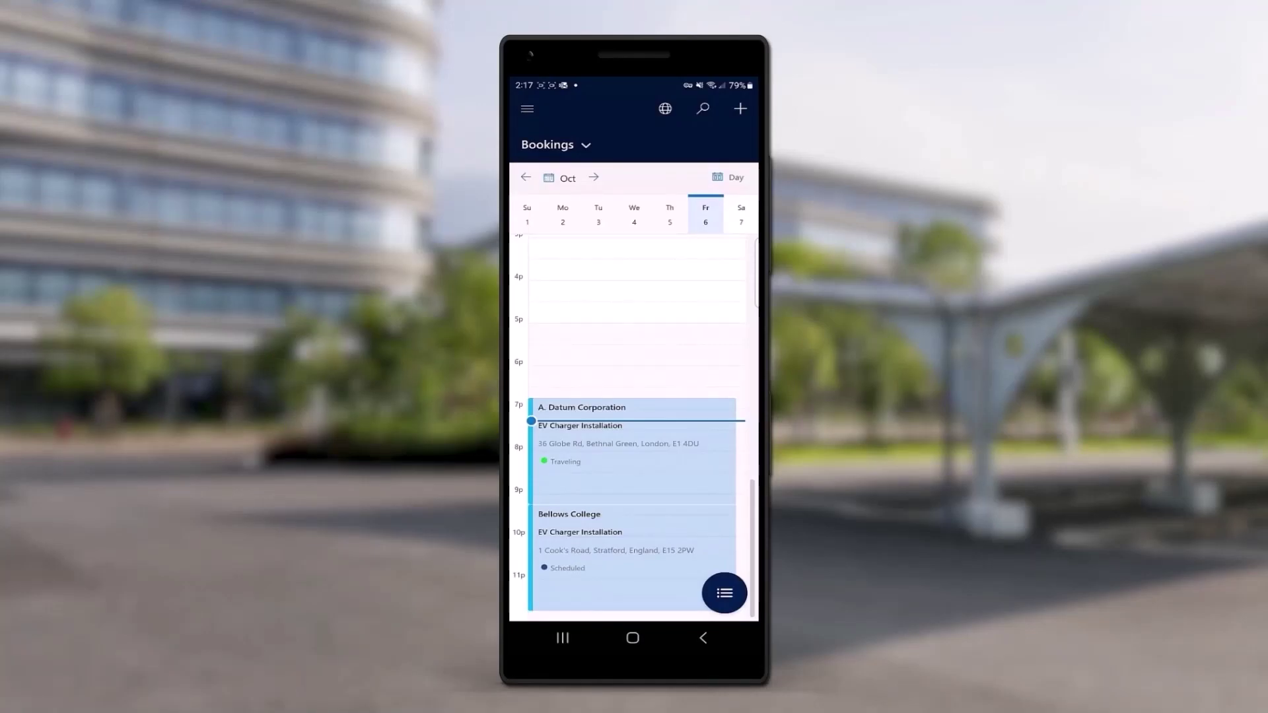
In the A. Datum Corporation booking, mark Setup wiring and piping done and expand the Charger product
left_click(668, 452)
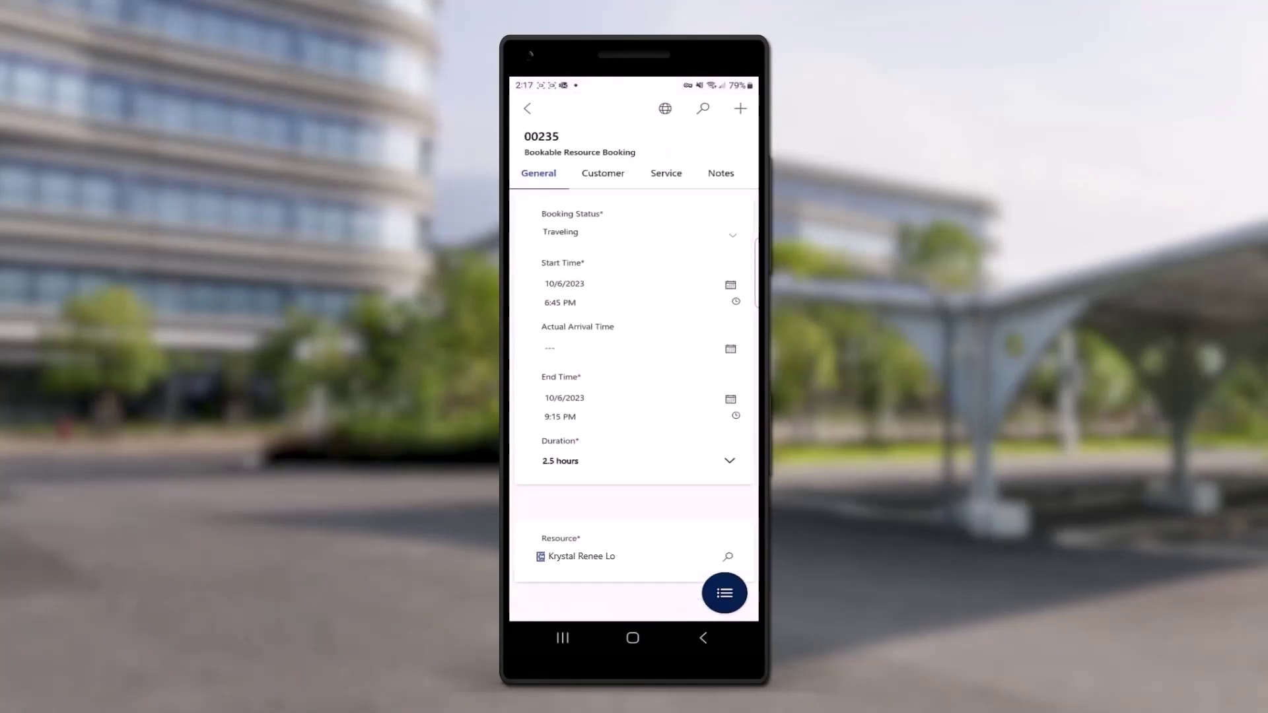
left_click(666, 173)
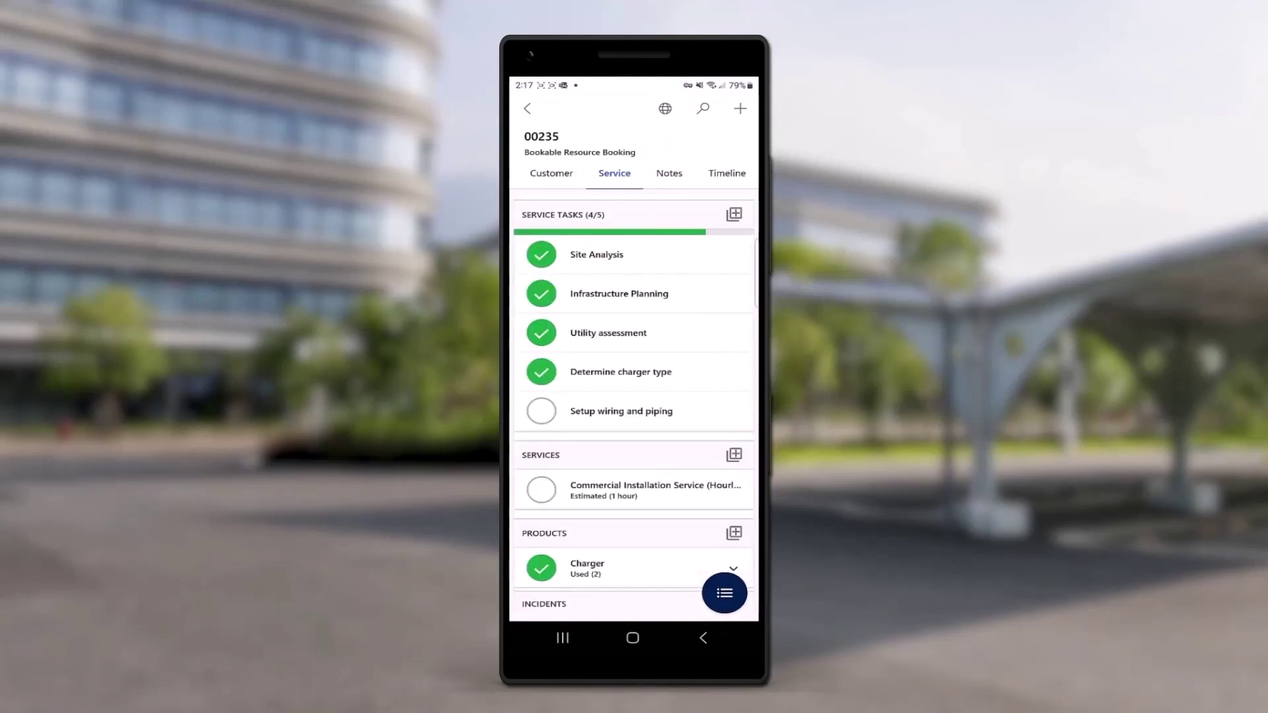
left_click(541, 411)
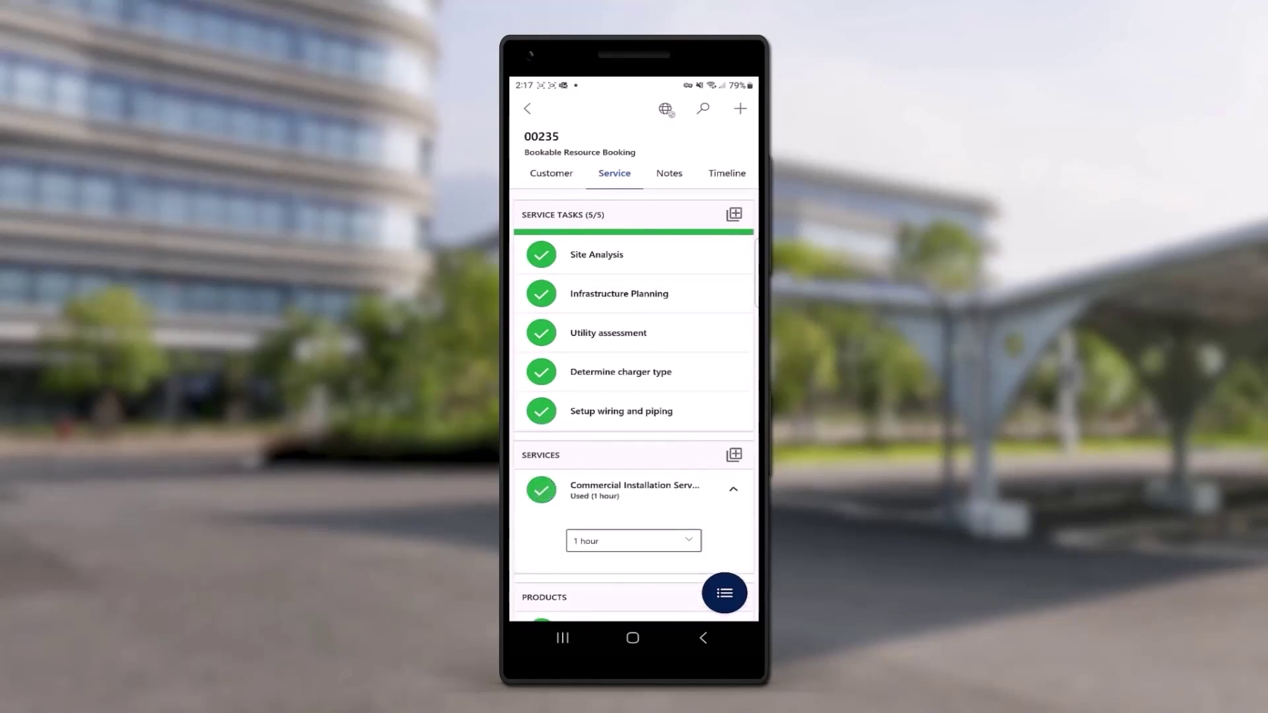
scroll(634, 396, "down", 3)
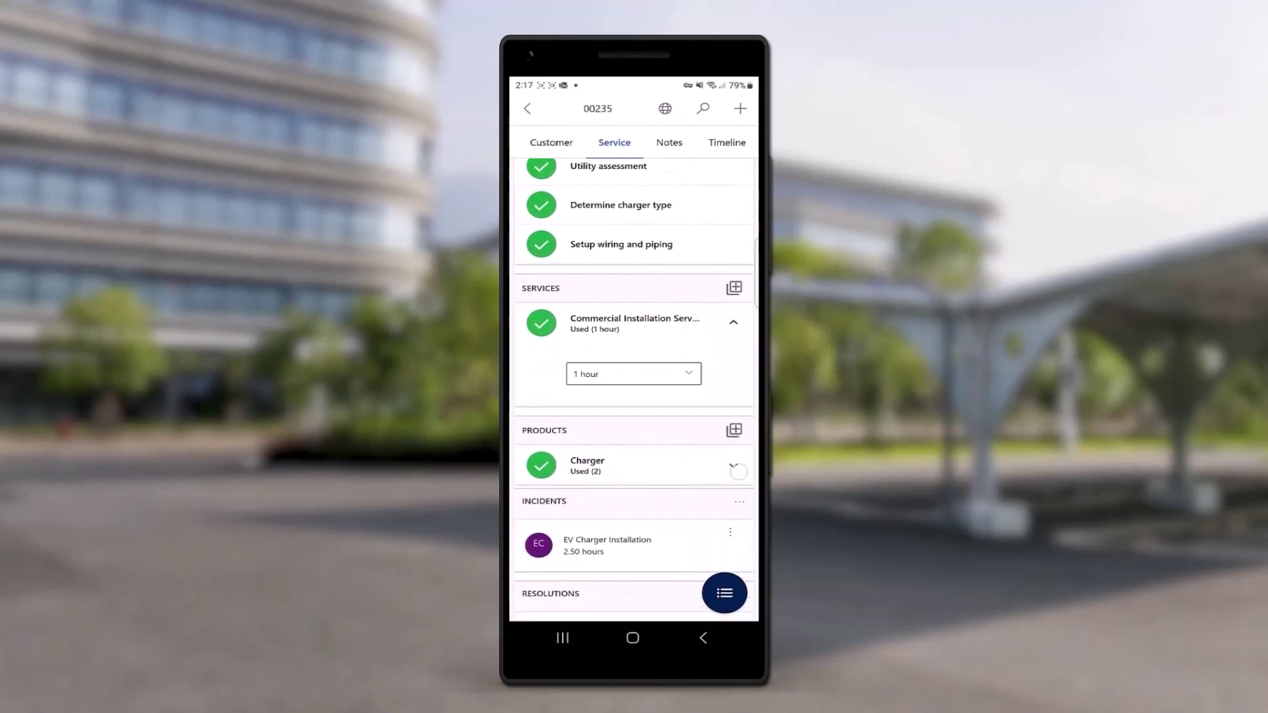
left_click(733, 466)
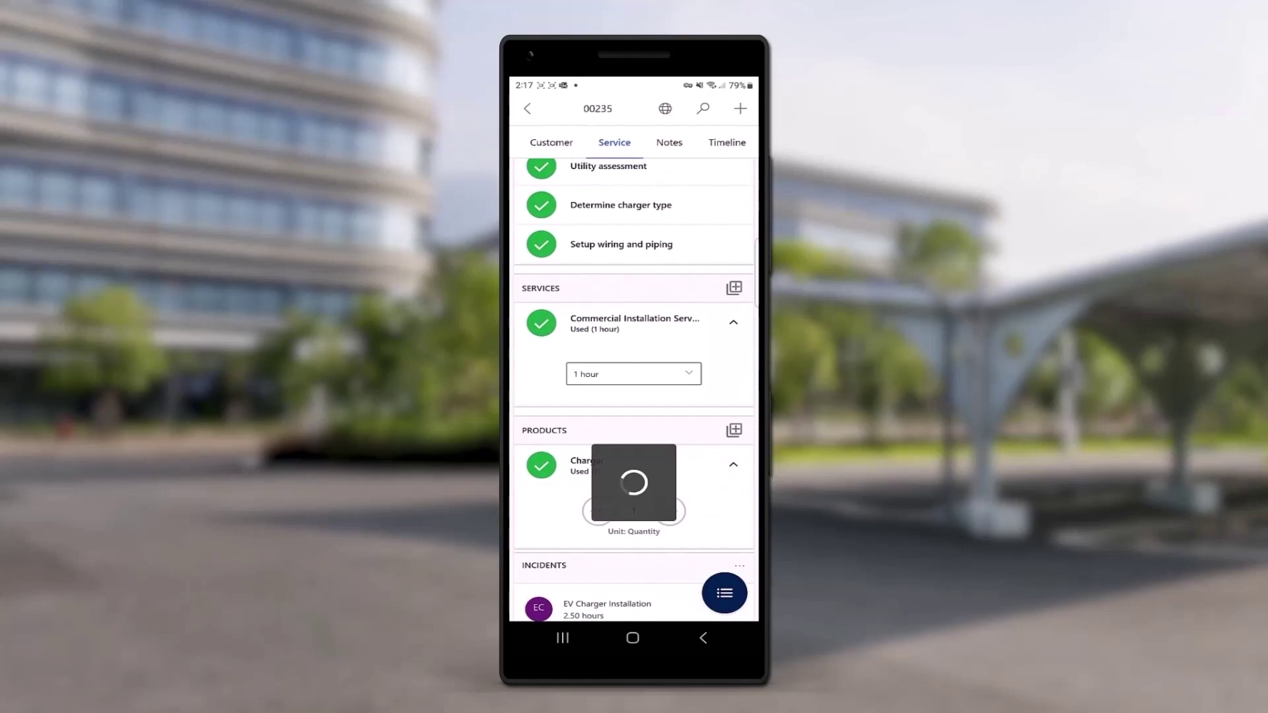
scroll(634, 363, "up", 5)
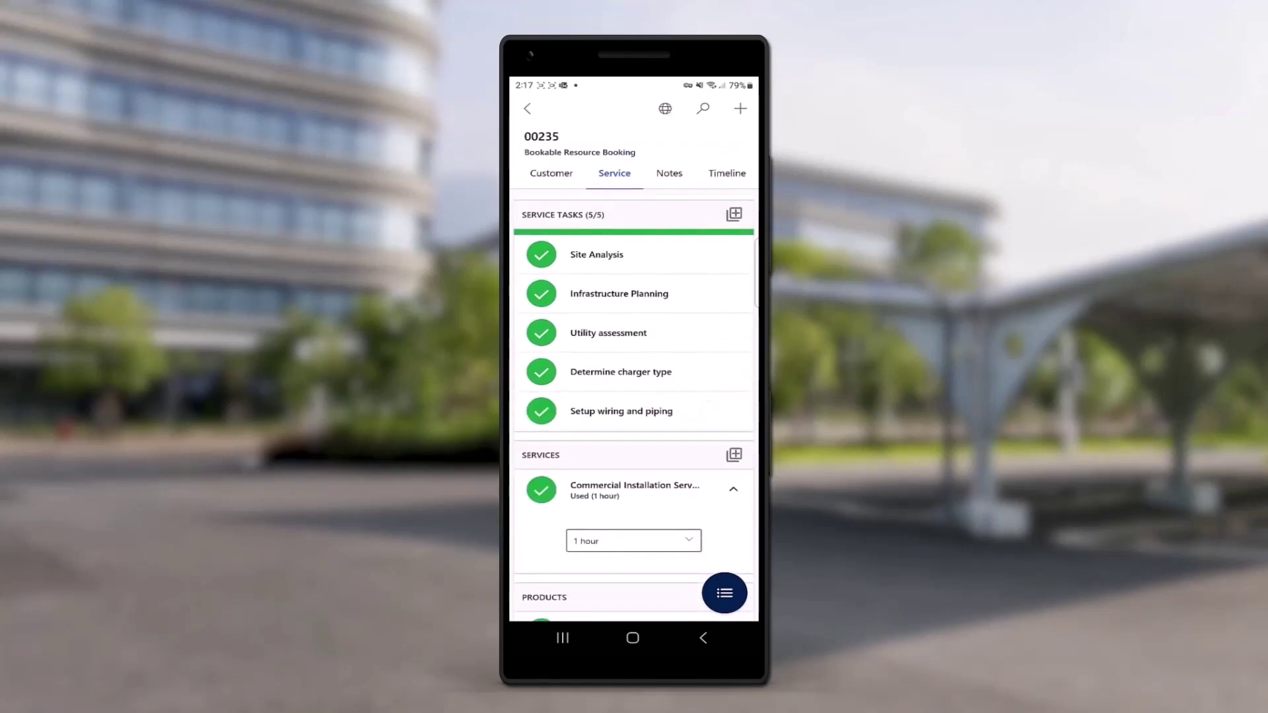
scroll(634, 173, "left", 3)
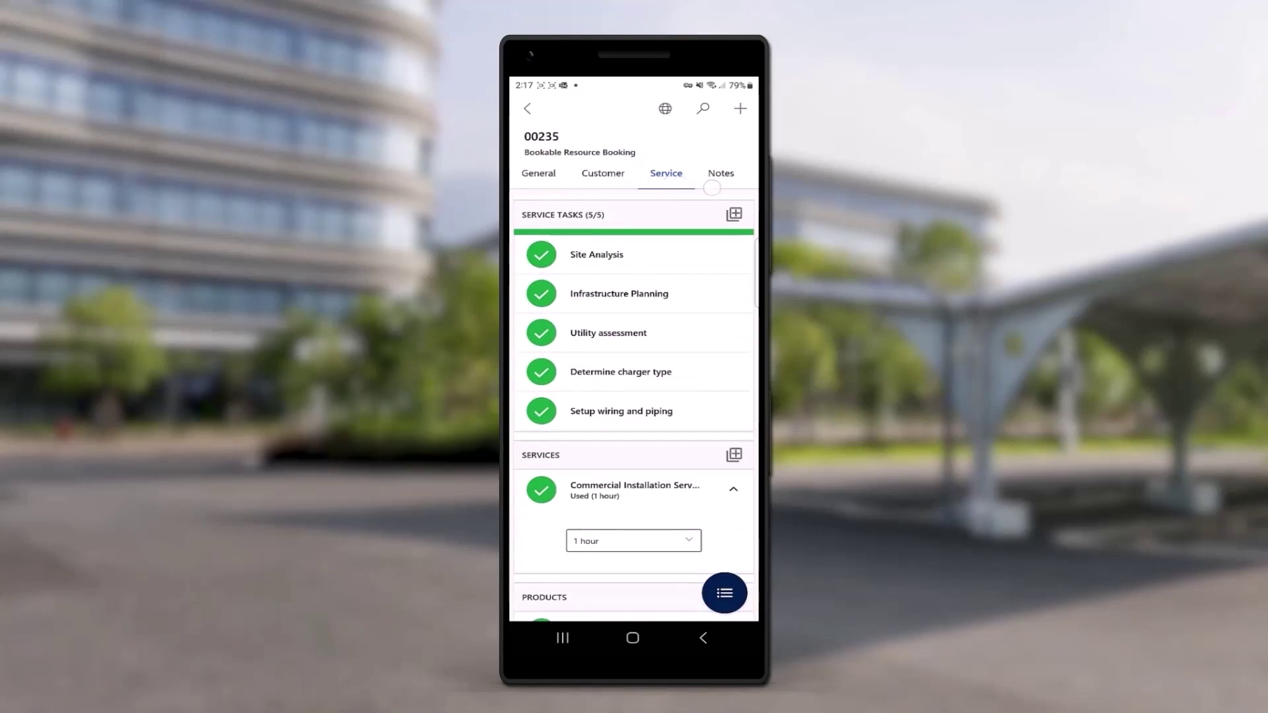
Set booking 00235's Booking Status to Completed on the General tab and save
left_click(538, 173)
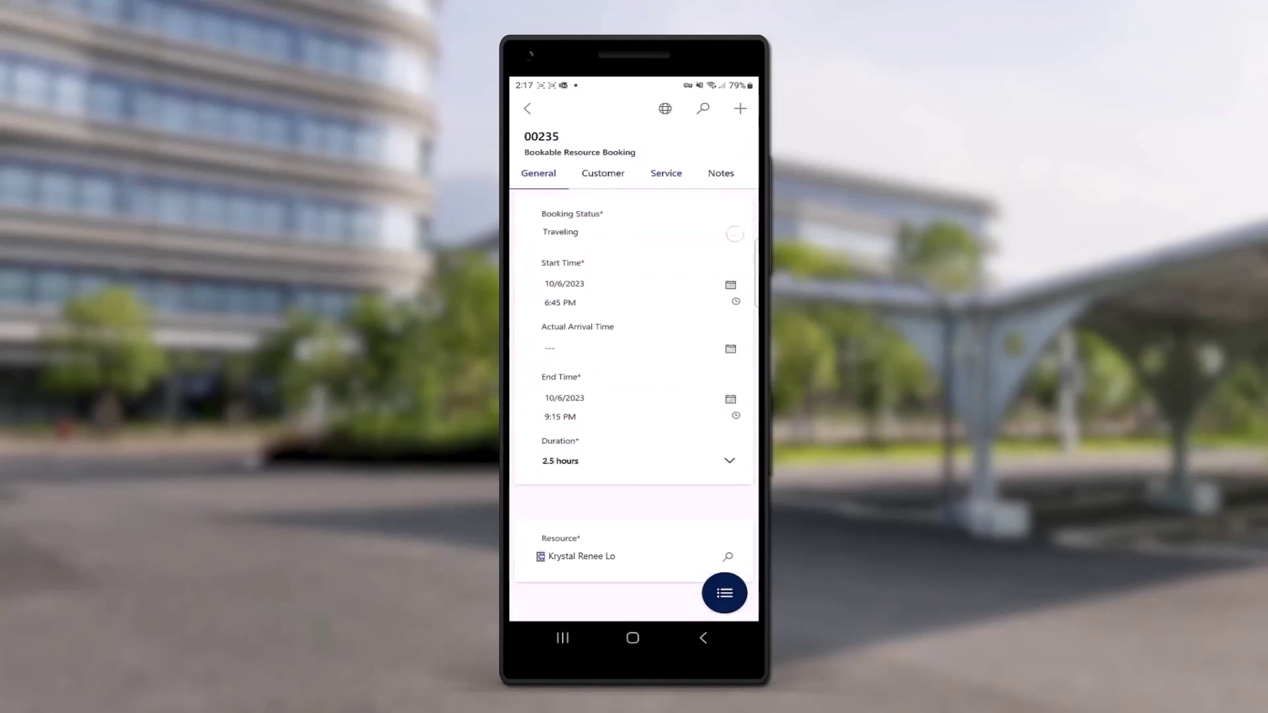
left_click(639, 233)
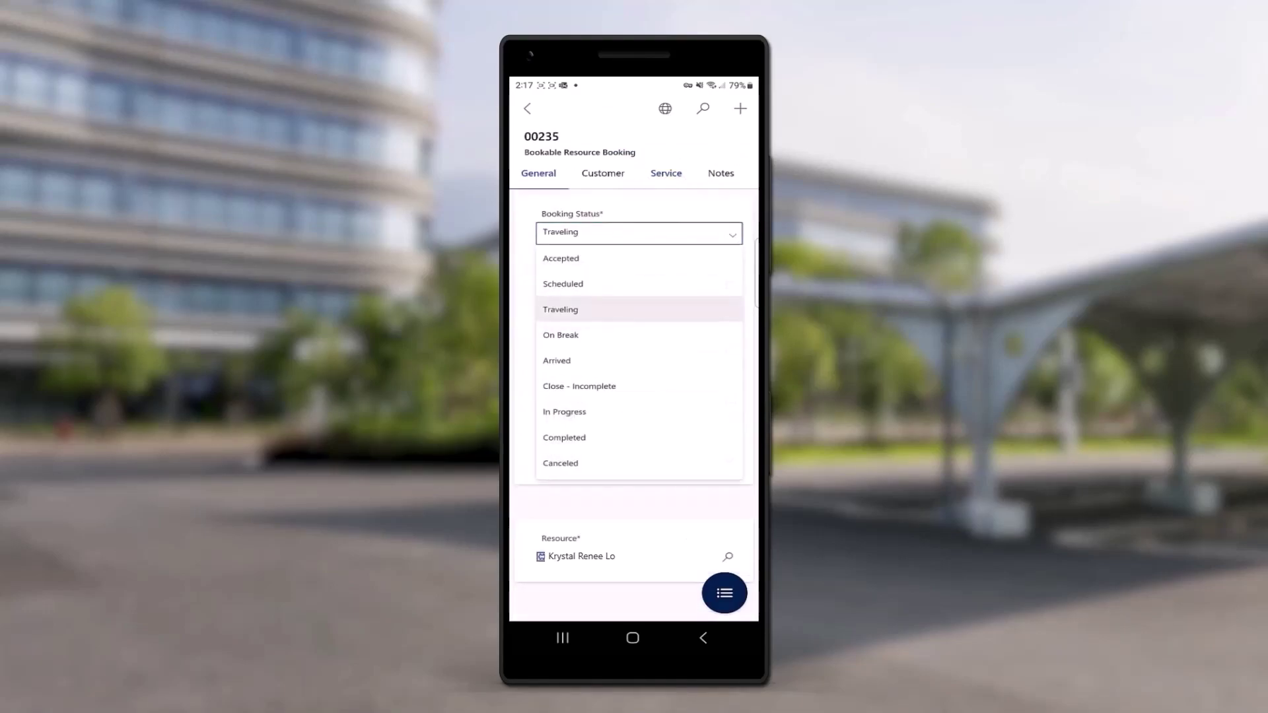
left_click(564, 437)
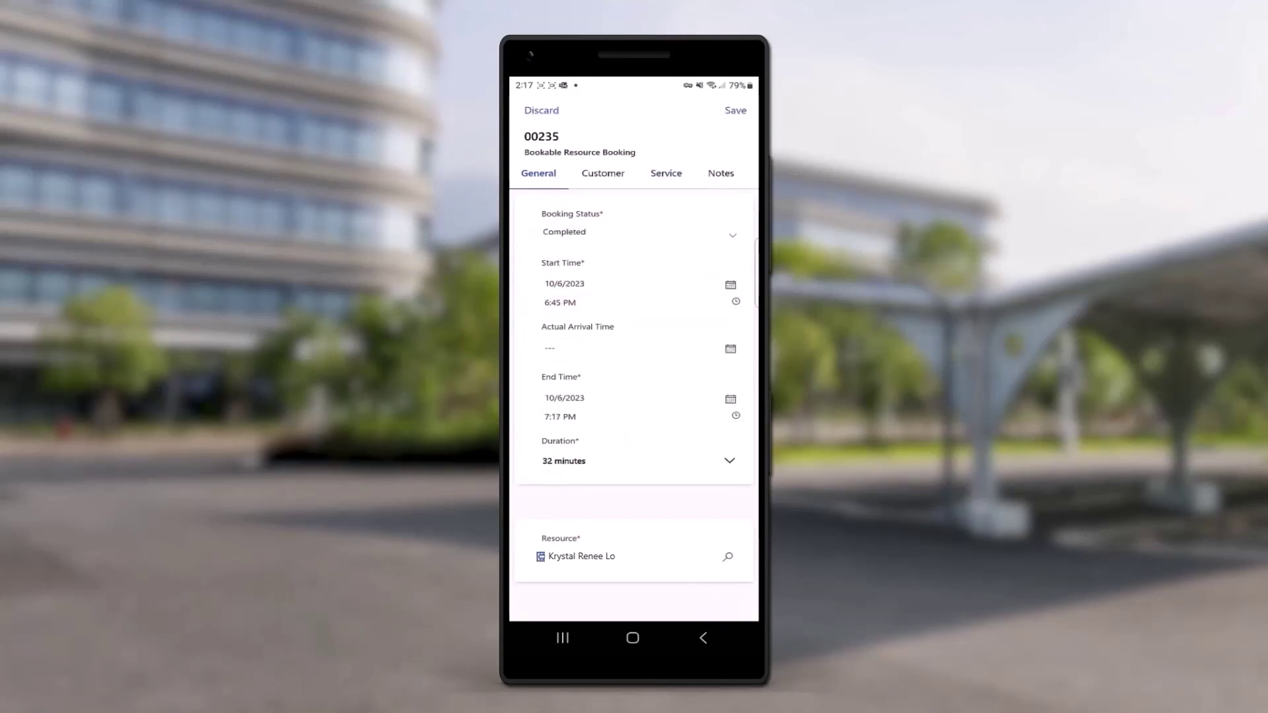
left_click(735, 111)
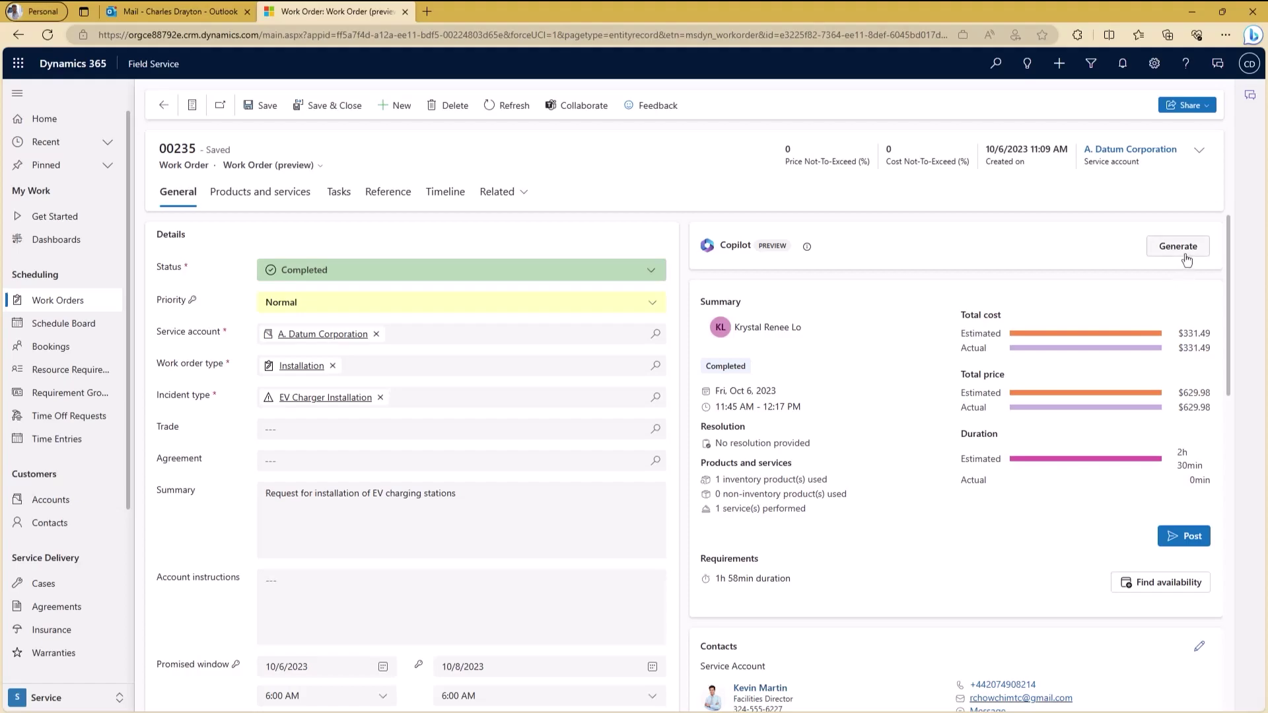
Generate a Copilot summary from the Copilot card on work order 00235's form
left_click(1178, 247)
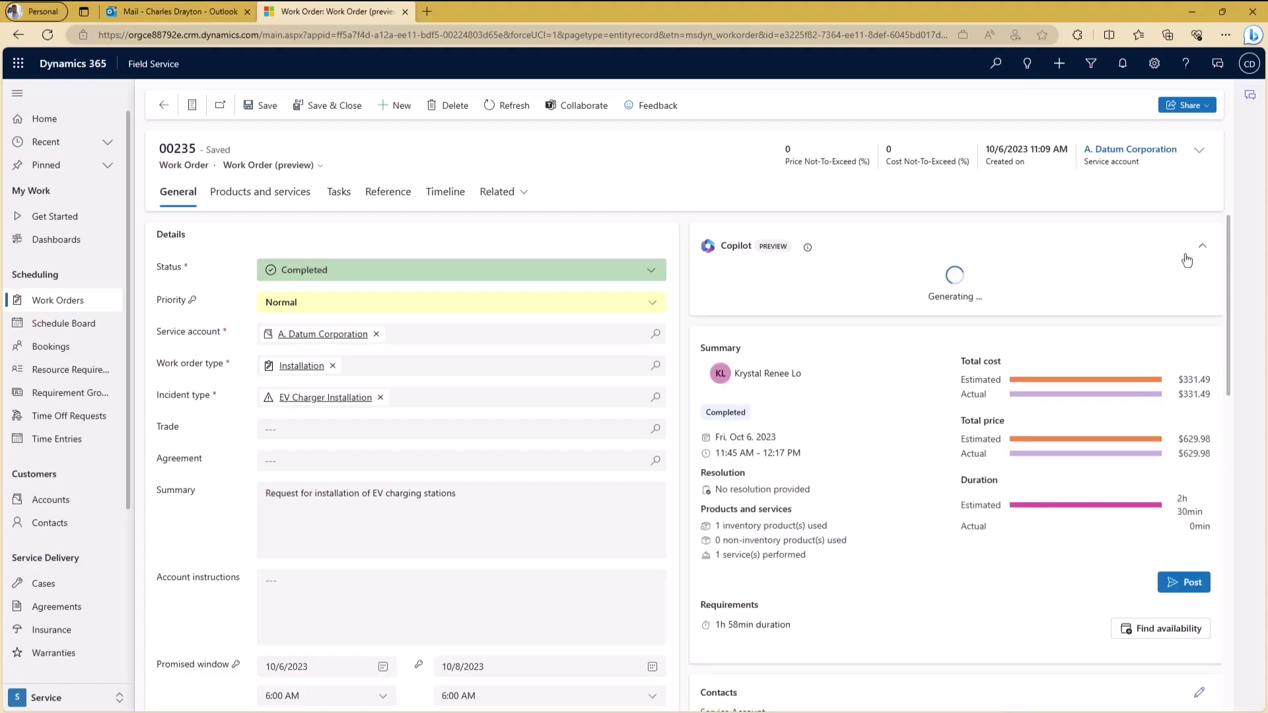